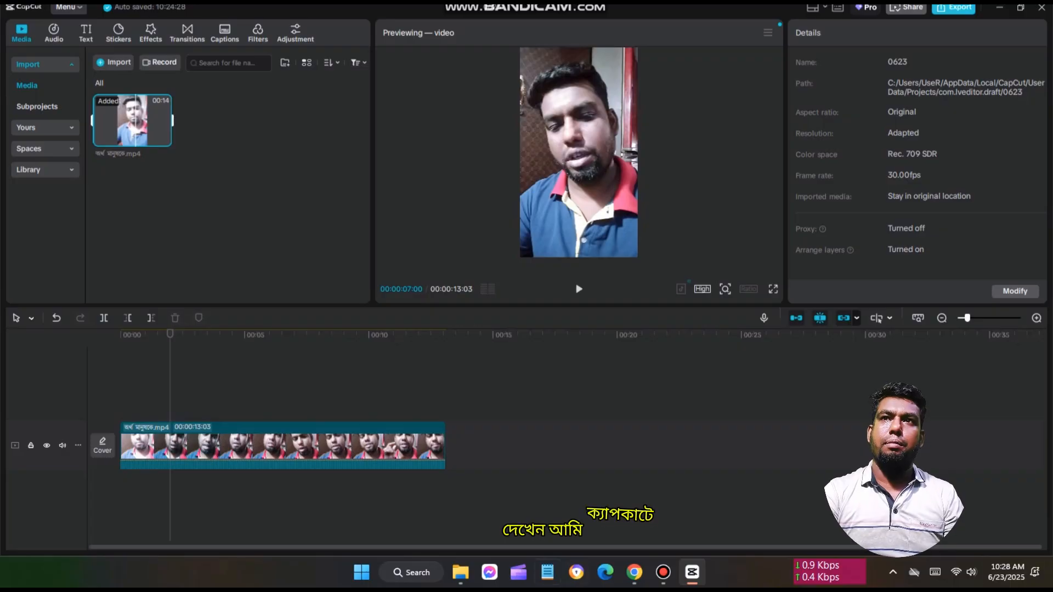
# Step: Remove the background of the portrait video clip with Auto removal and return the playhead to the clip's start
pyautogui.click(282, 445)
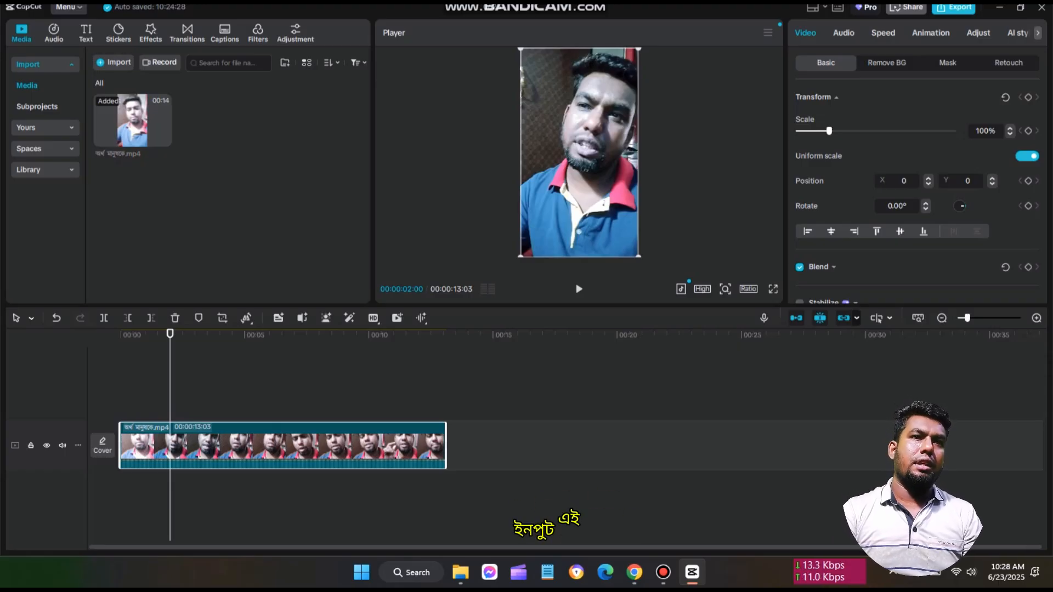
pyautogui.click(931, 33)
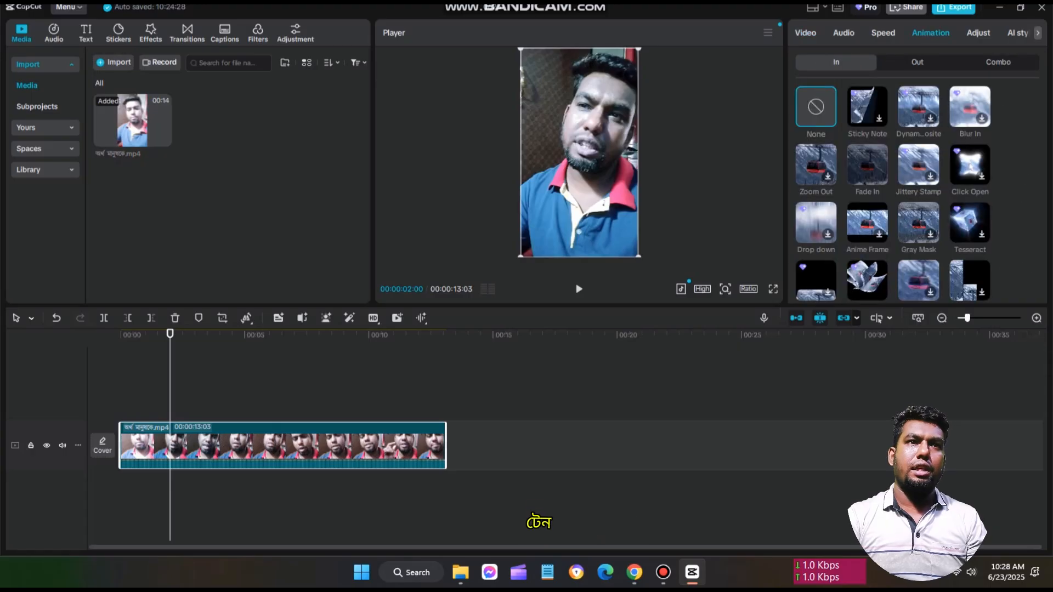
pyautogui.click(843, 33)
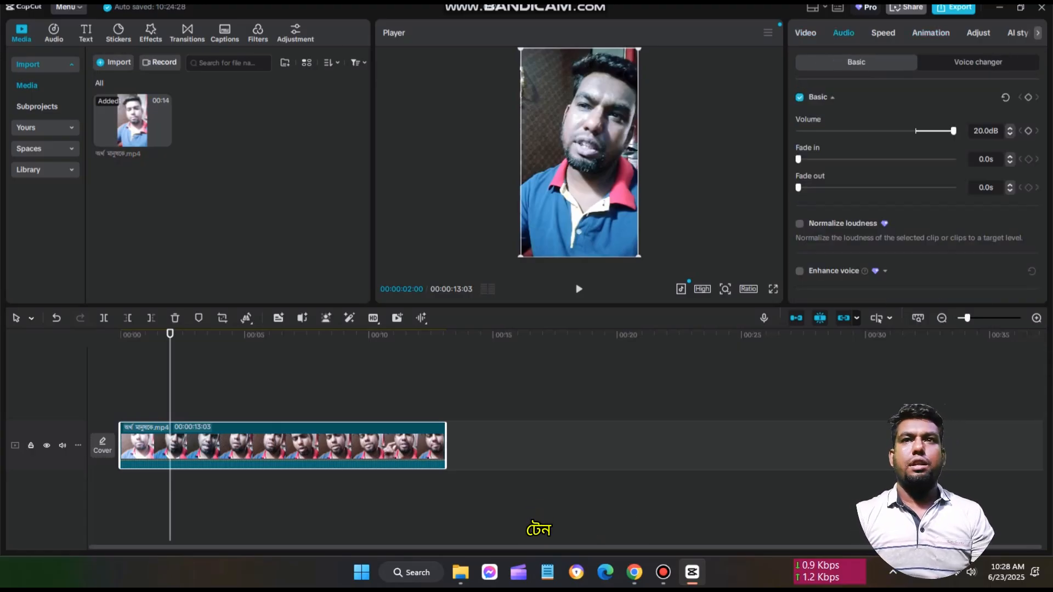
pyautogui.click(804, 33)
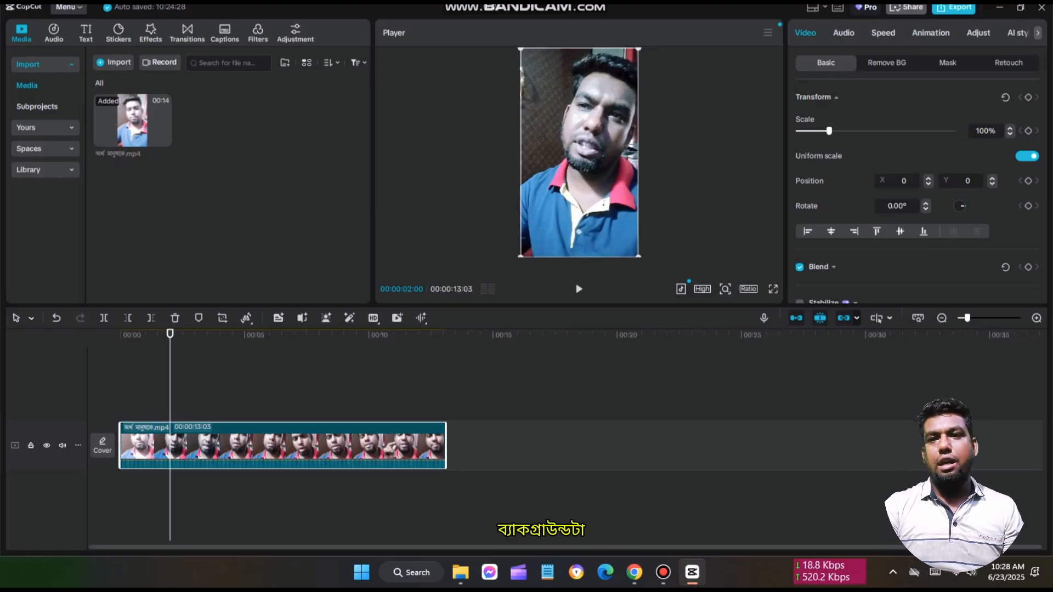
pyautogui.click(886, 63)
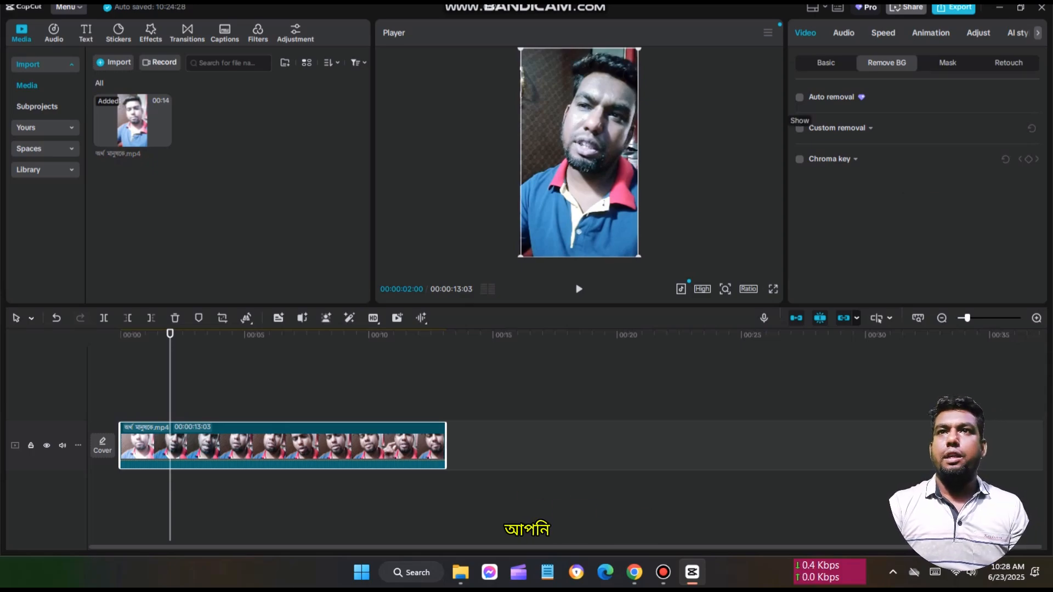
pyautogui.click(799, 97)
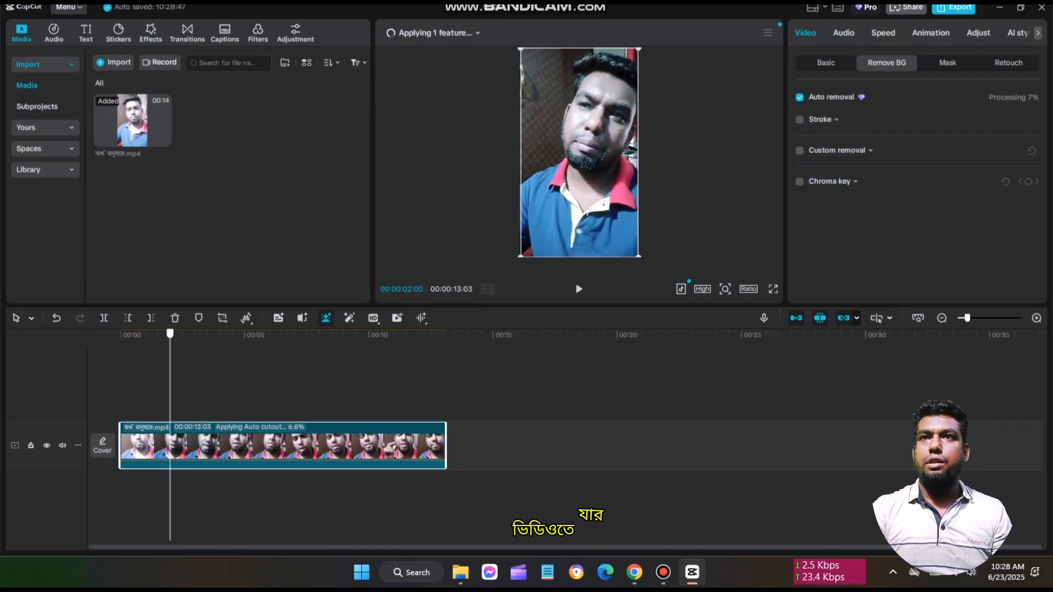
pyautogui.click(120, 334)
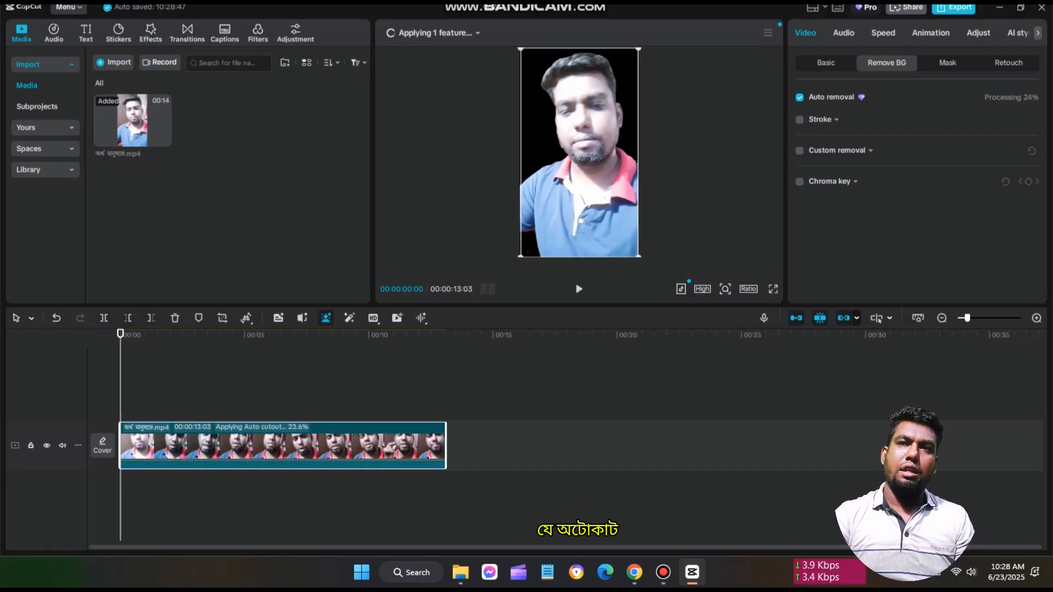
# Step: Import Screenshot (12).png from the F: drive in File Explorer and place it on the timeline above the video clip
pyautogui.click(461, 572)
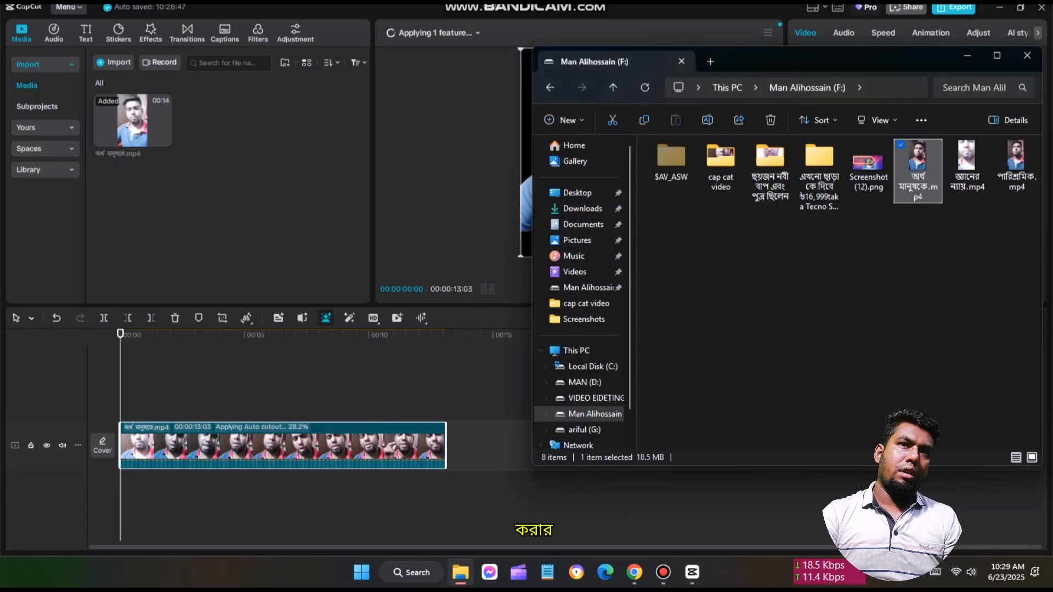
pyautogui.click(594, 414)
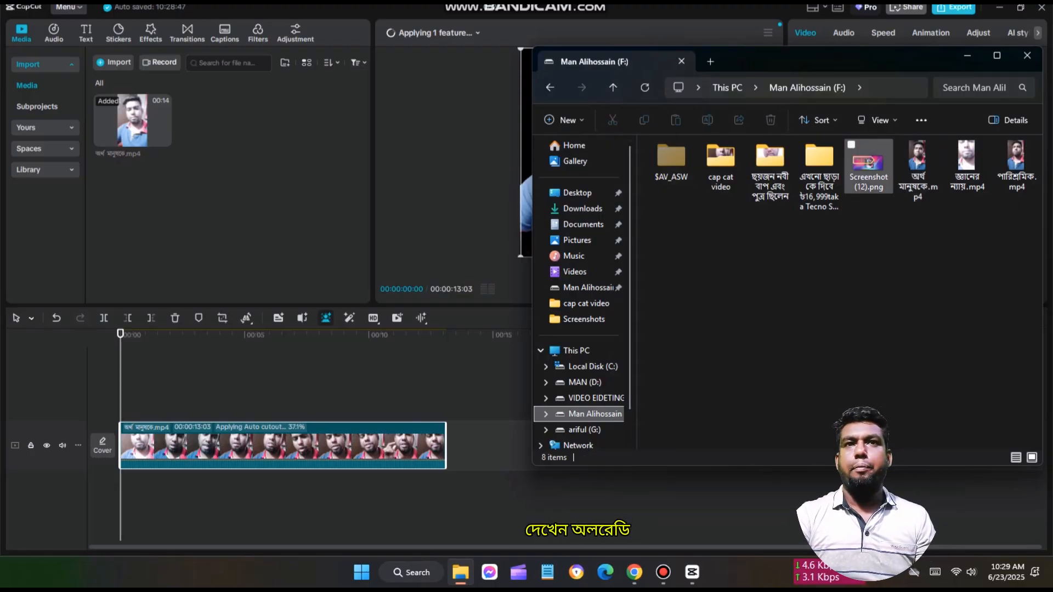
pyautogui.moveTo(868, 164); pyautogui.dragTo(219, 165)
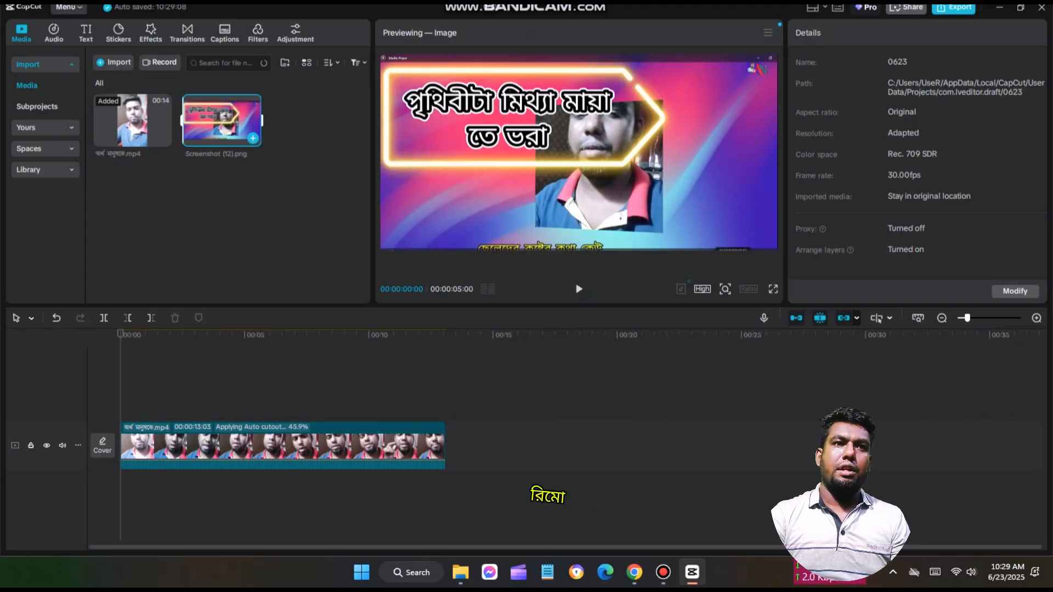
pyautogui.moveTo(222, 121); pyautogui.dragTo(451, 400)
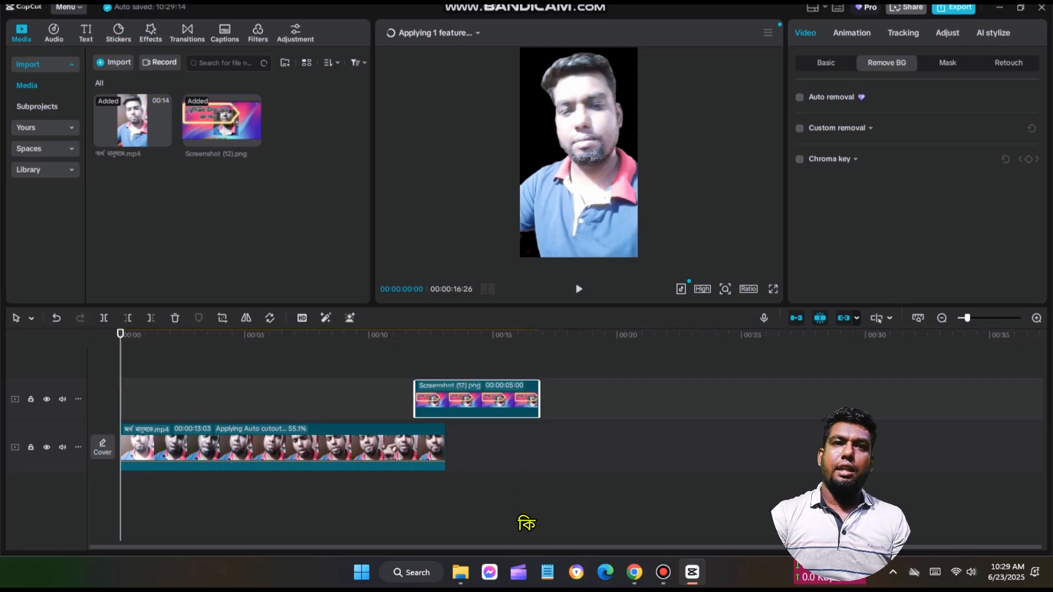
# Step: Move the video clip to the upper track and place the screenshot image beneath it on the main track, starting at 00:00
pyautogui.moveTo(351, 447); pyautogui.dragTo(351, 375)
pyautogui.moveTo(477, 399); pyautogui.dragTo(505, 442)
pyautogui.click(291, 471)
pyautogui.click(504, 399)
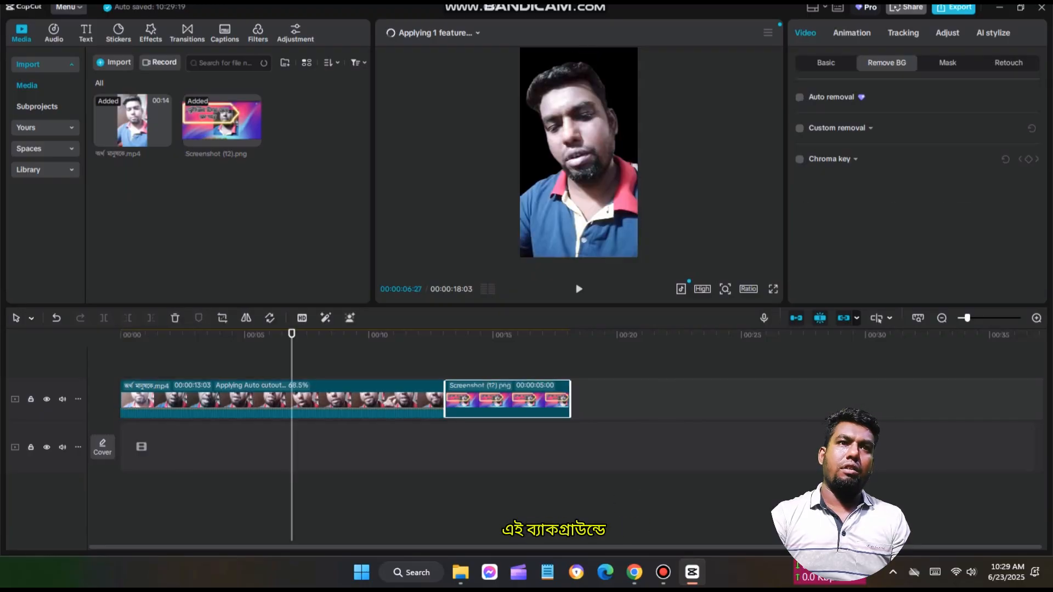
pyautogui.moveTo(505, 400); pyautogui.dragTo(180, 444)
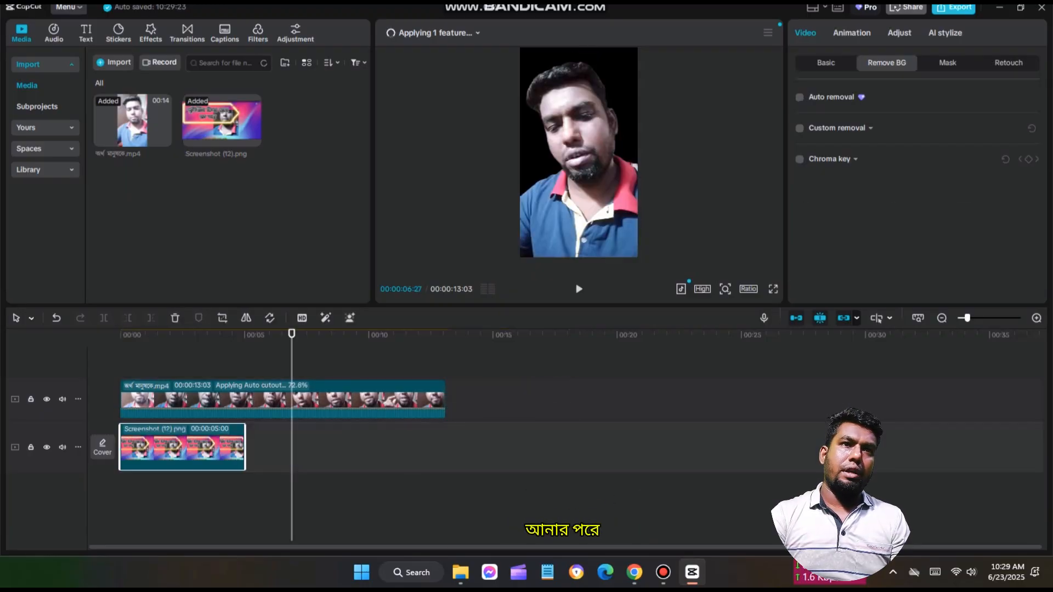
pyautogui.moveTo(292, 333); pyautogui.dragTo(121, 333)
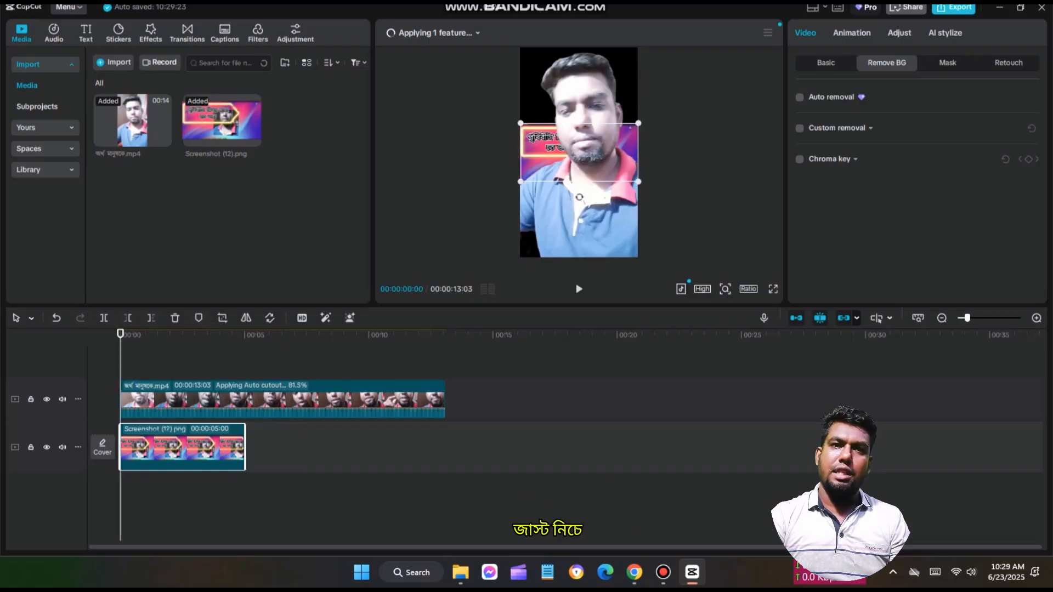
pyautogui.moveTo(579, 175)
pyautogui.mouseDown()
pyautogui.moveTo(579, 131)
pyautogui.moveTo(579, 176)
pyautogui.mouseUp()
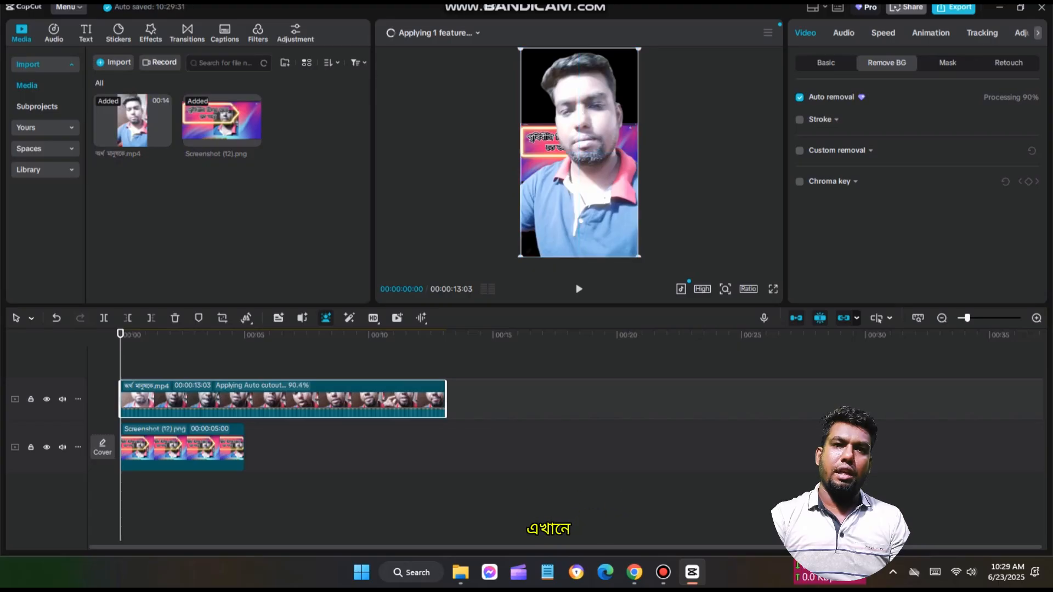
# Step: Crop the screenshot image to 9:16, keeping only the plain gradient area beside the title and portrait
pyautogui.click(182, 447)
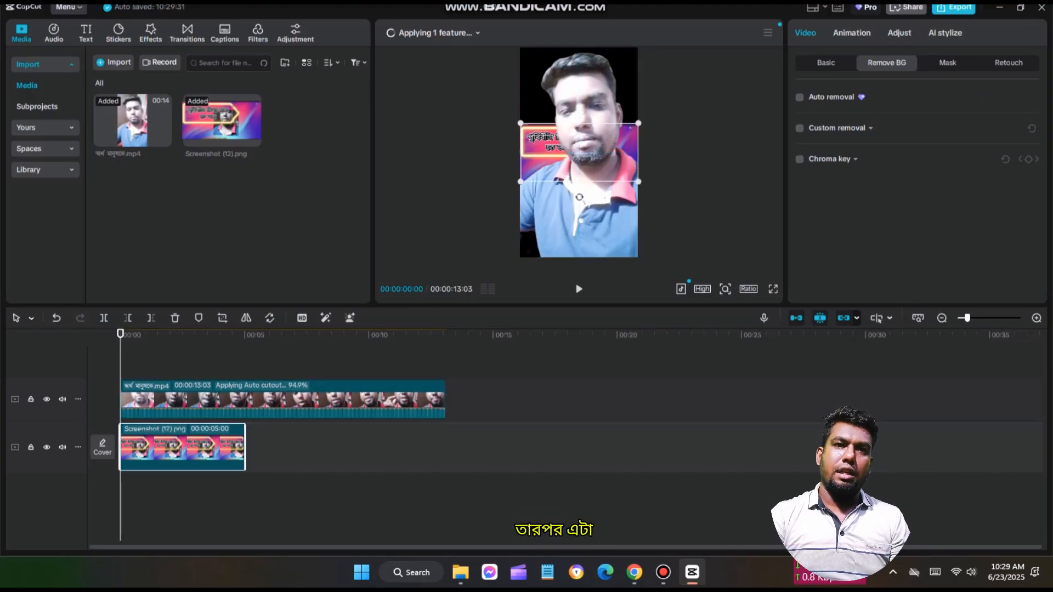
pyautogui.click(222, 318)
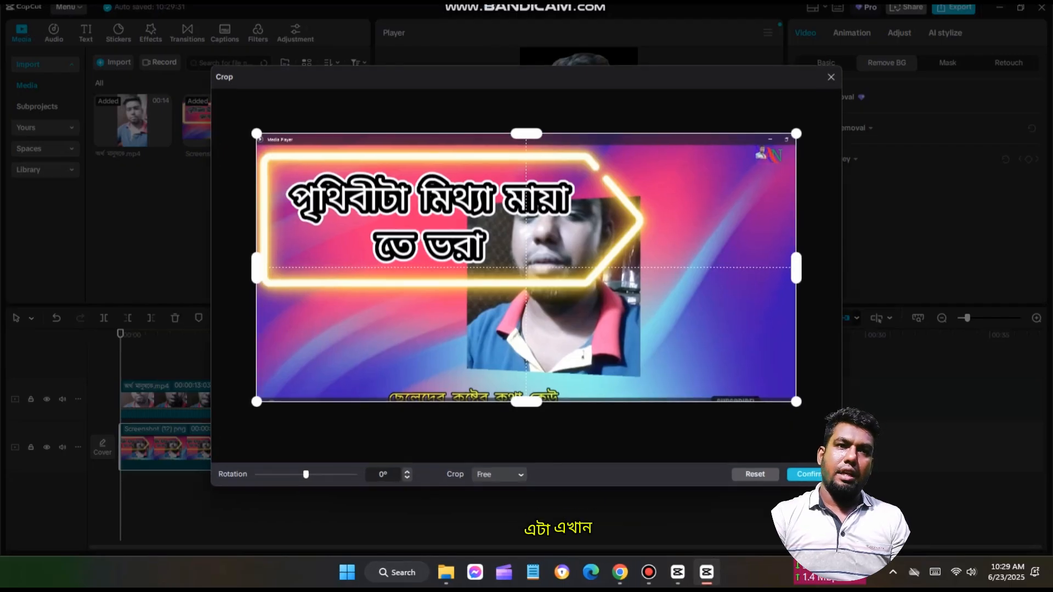
pyautogui.click(499, 475)
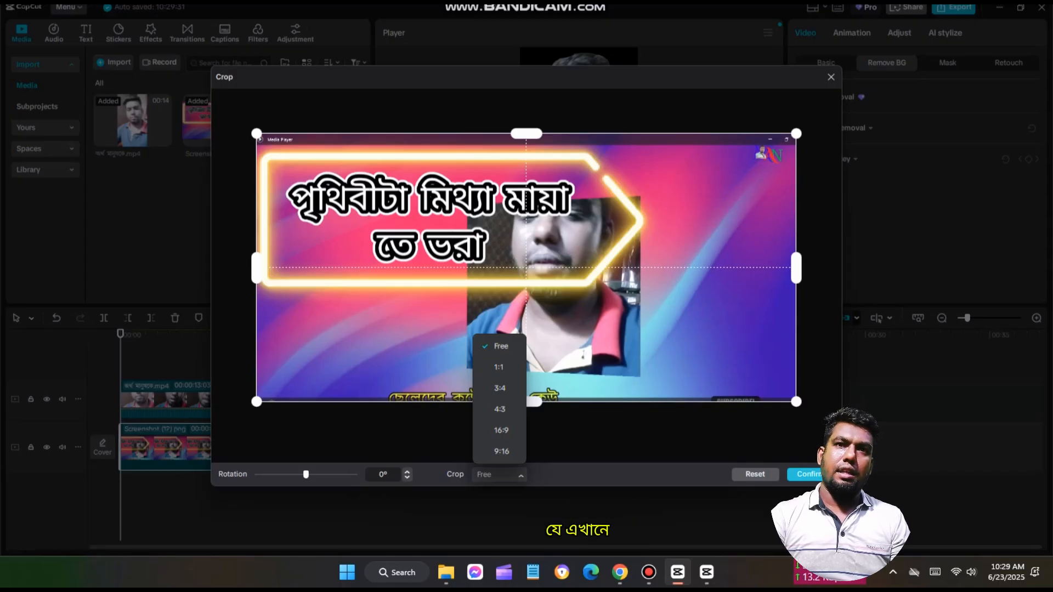
pyautogui.click(500, 430)
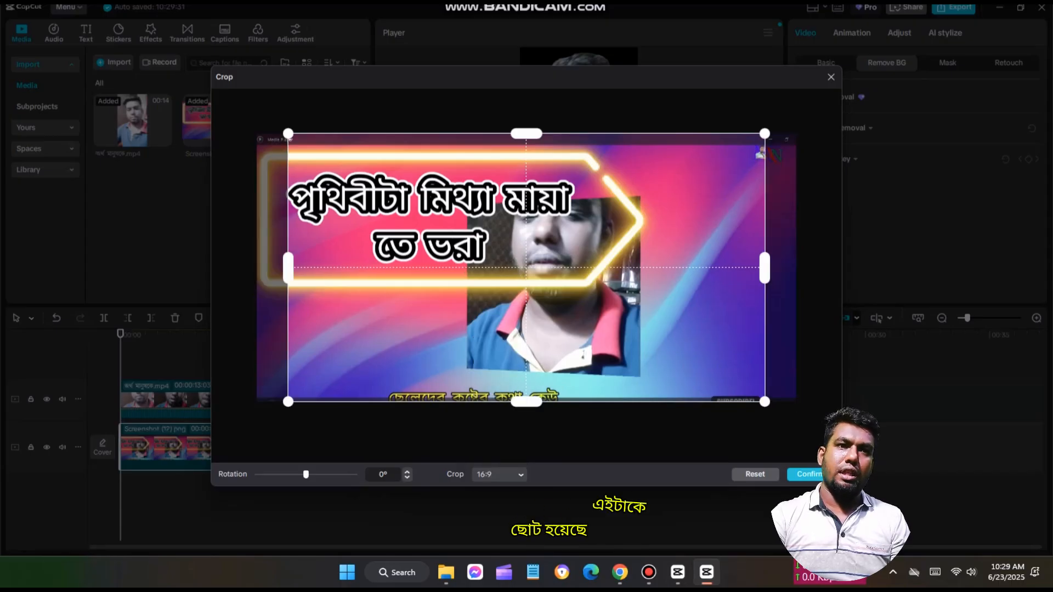
pyautogui.click(500, 475)
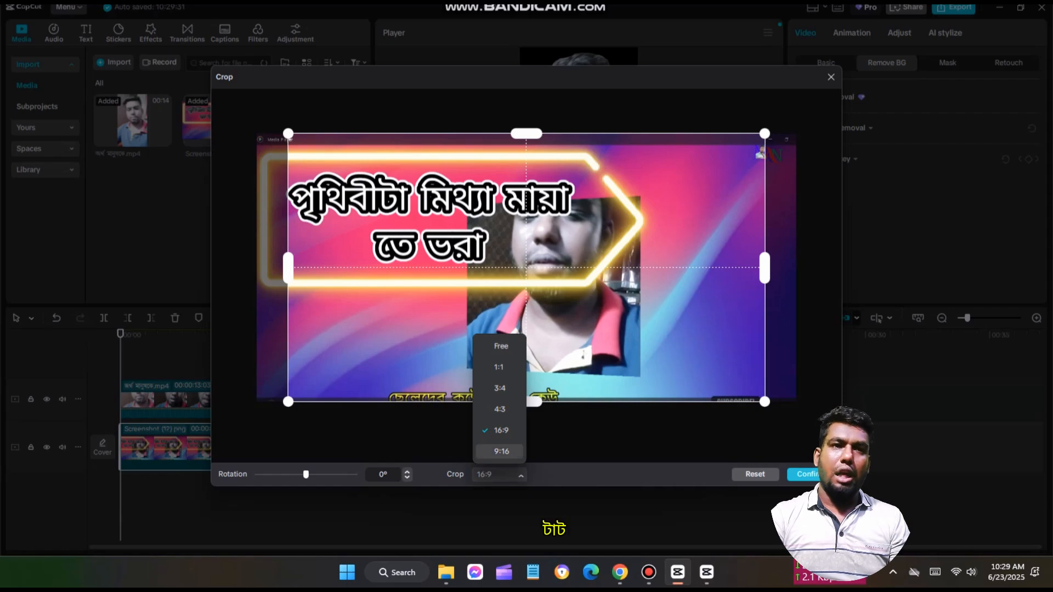
pyautogui.click(499, 451)
pyautogui.moveTo(526, 268); pyautogui.dragTo(720, 267)
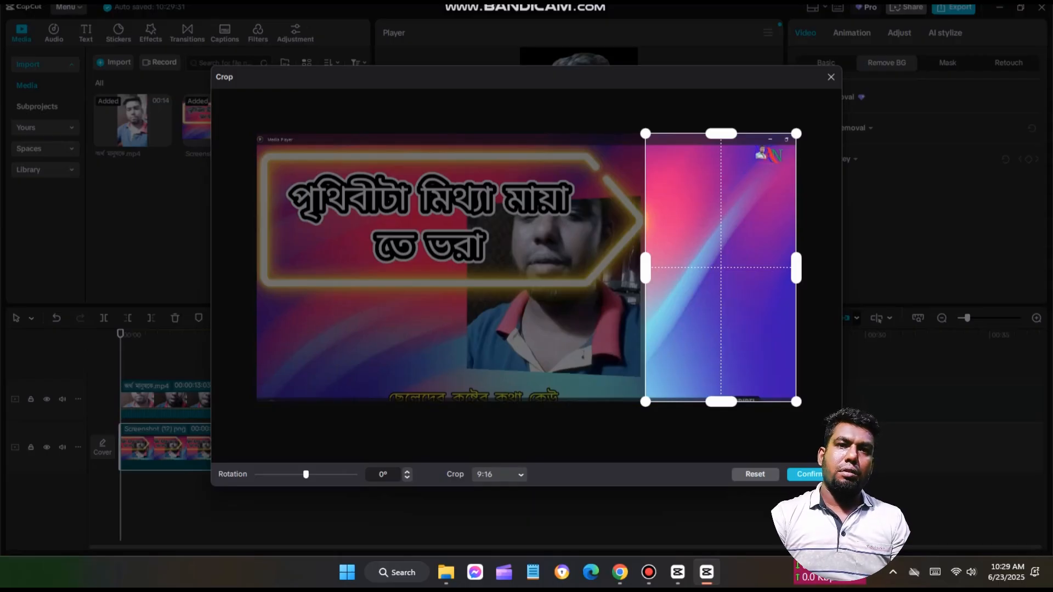
pyautogui.click(806, 474)
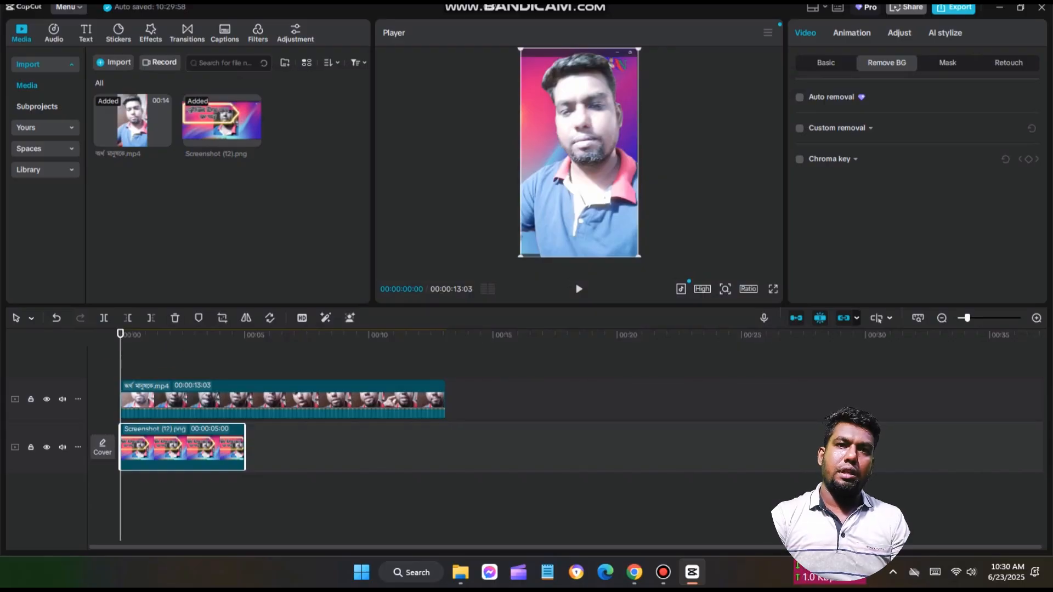
# Step: Preview the opening seconds of the composite and extend the background image to the video clip's end at 00:00:13:03
pyautogui.press('space')
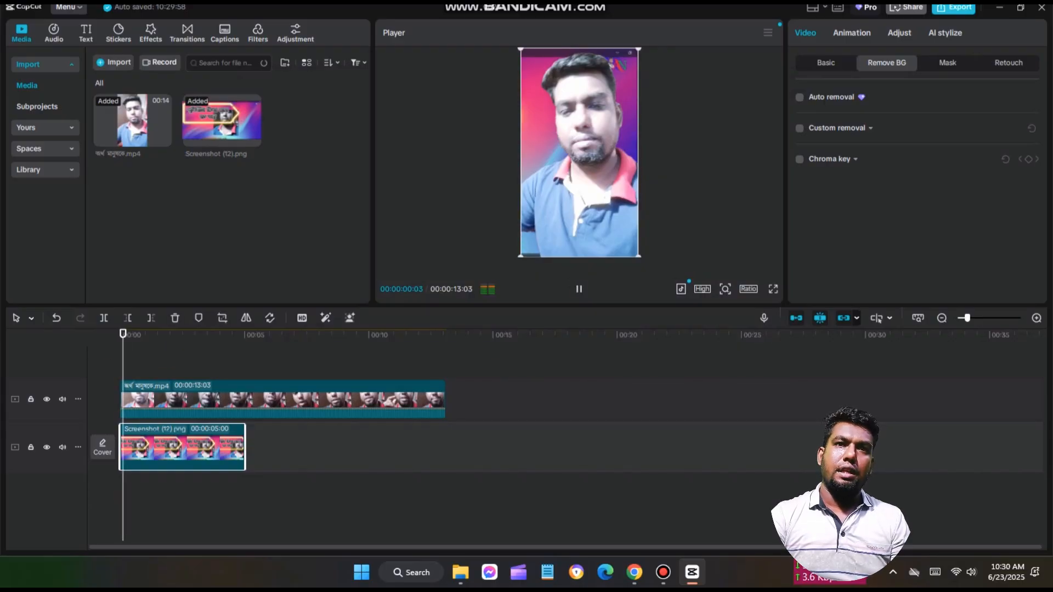
pyautogui.press('space')
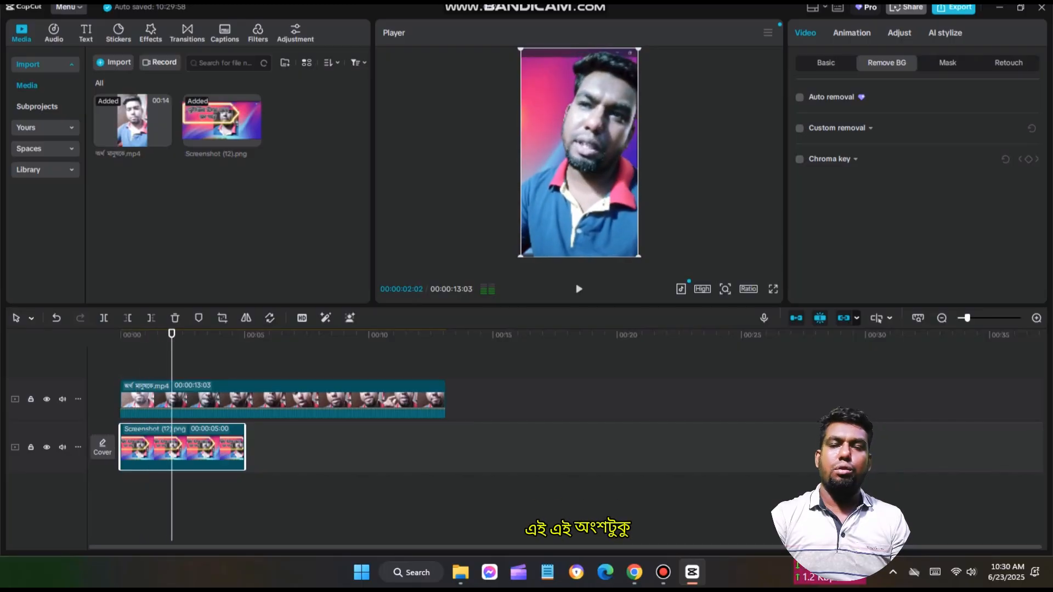
pyautogui.moveTo(172, 333)
pyautogui.mouseDown()
pyautogui.moveTo(245, 333)
pyautogui.moveTo(187, 334)
pyautogui.mouseUp()
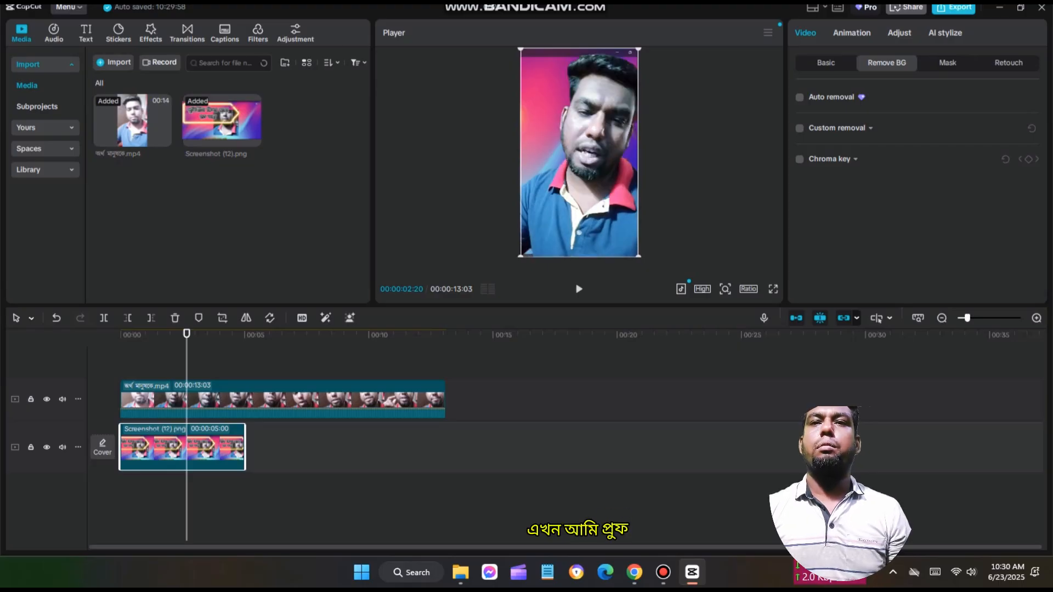
pyautogui.moveTo(245, 447); pyautogui.dragTo(446, 447)
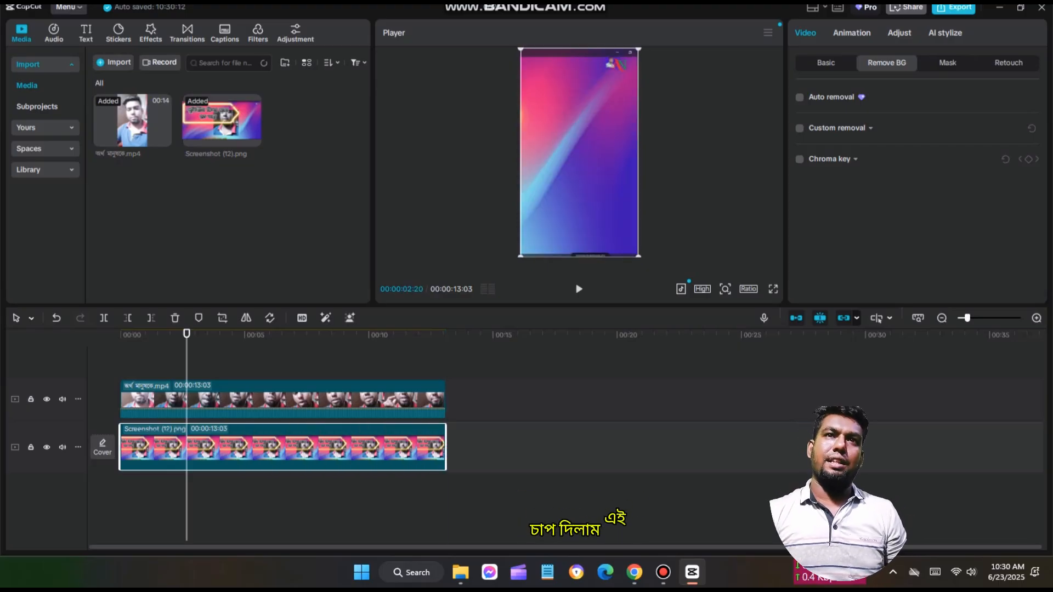
# Step: Scrub and play through the whole timeline to check the new background behind the speaker
pyautogui.moveTo(187, 333); pyautogui.dragTo(445, 334)
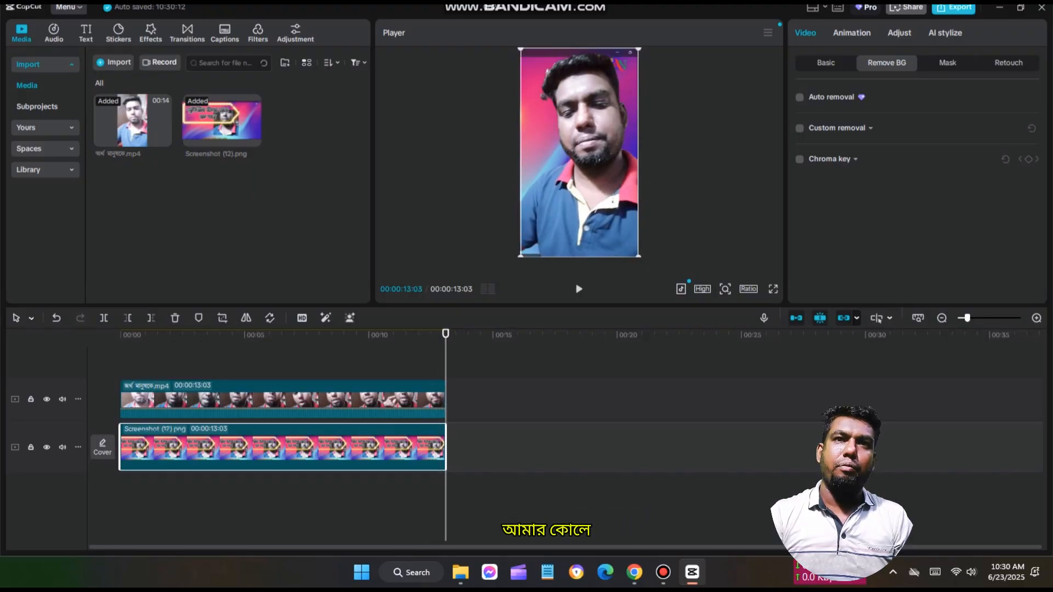
pyautogui.moveTo(445, 333); pyautogui.dragTo(126, 333)
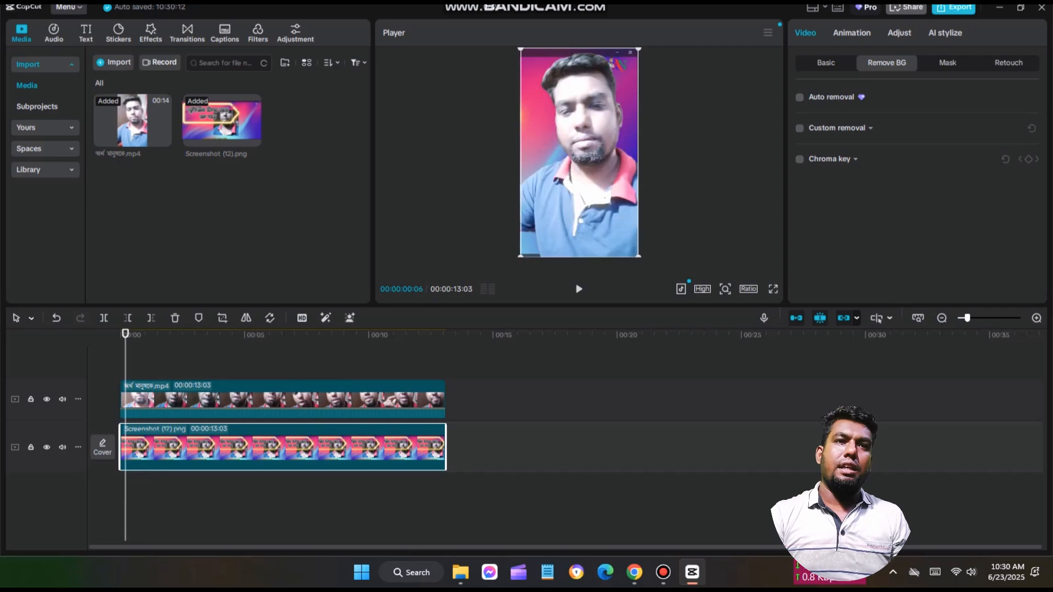
pyautogui.press('space')
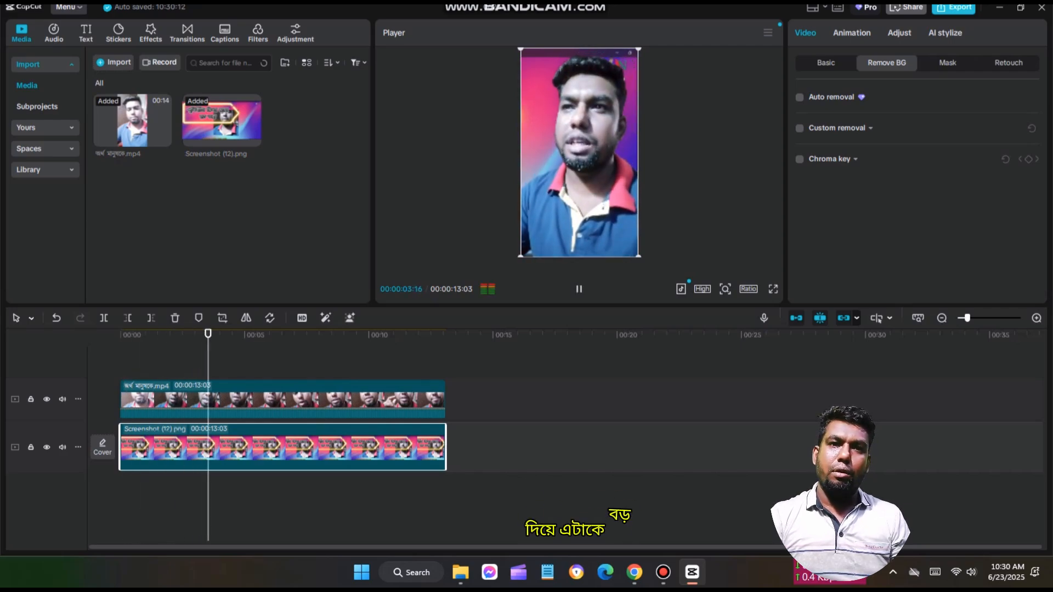
pyautogui.press('space')
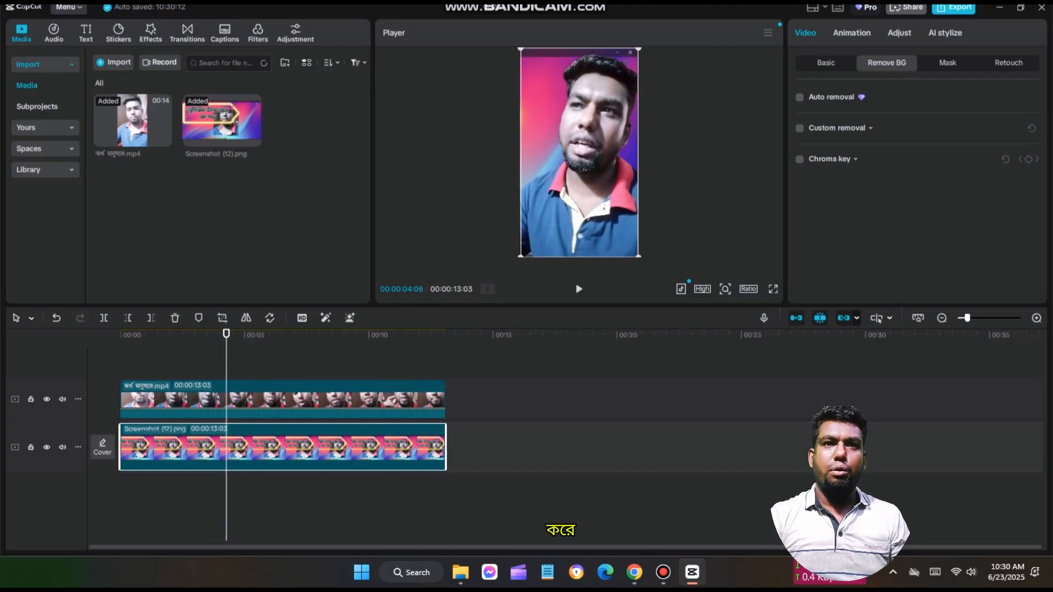
pyautogui.moveTo(226, 333); pyautogui.dragTo(326, 333)
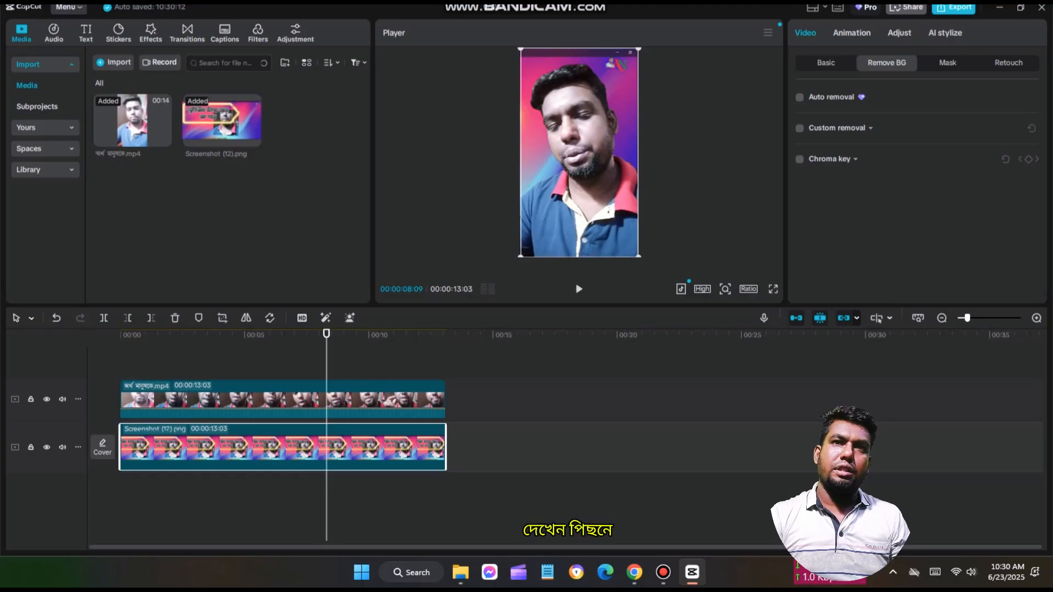
# Step: Darken the background image with exposure -15, contrast -15, highlight -13, shadow -25 and whites -25
pyautogui.click(899, 33)
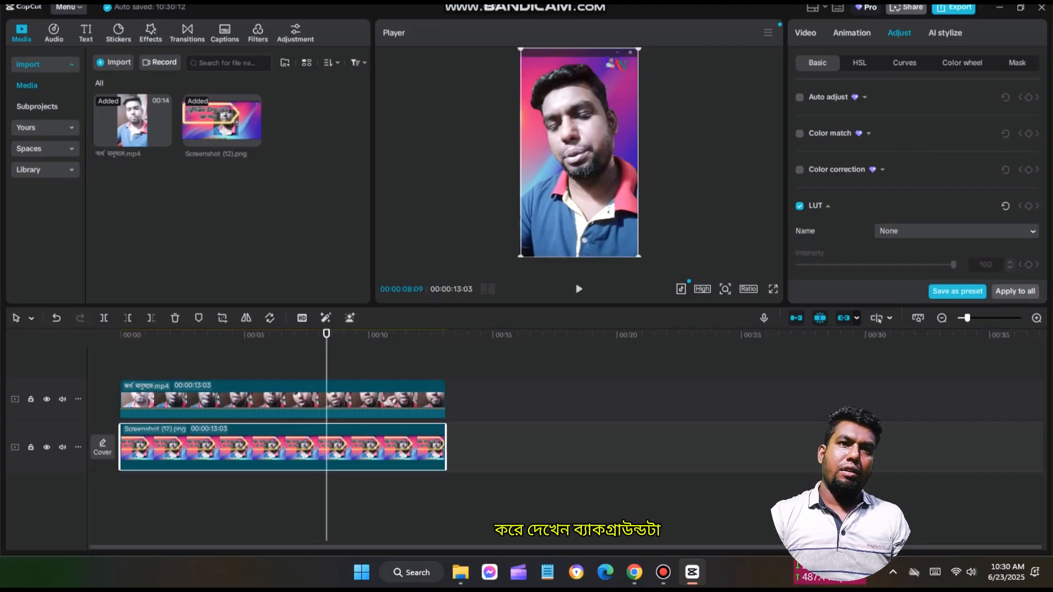
pyautogui.scroll(-5, 881, 105)
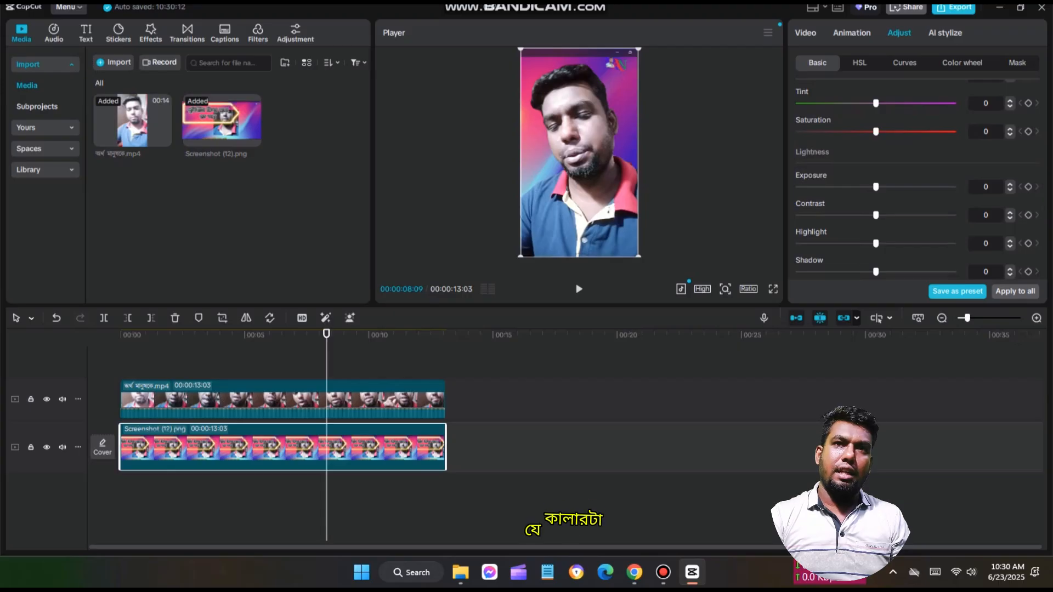
pyautogui.moveTo(875, 187); pyautogui.dragTo(860, 215)
pyautogui.scroll(-3, 917, 181)
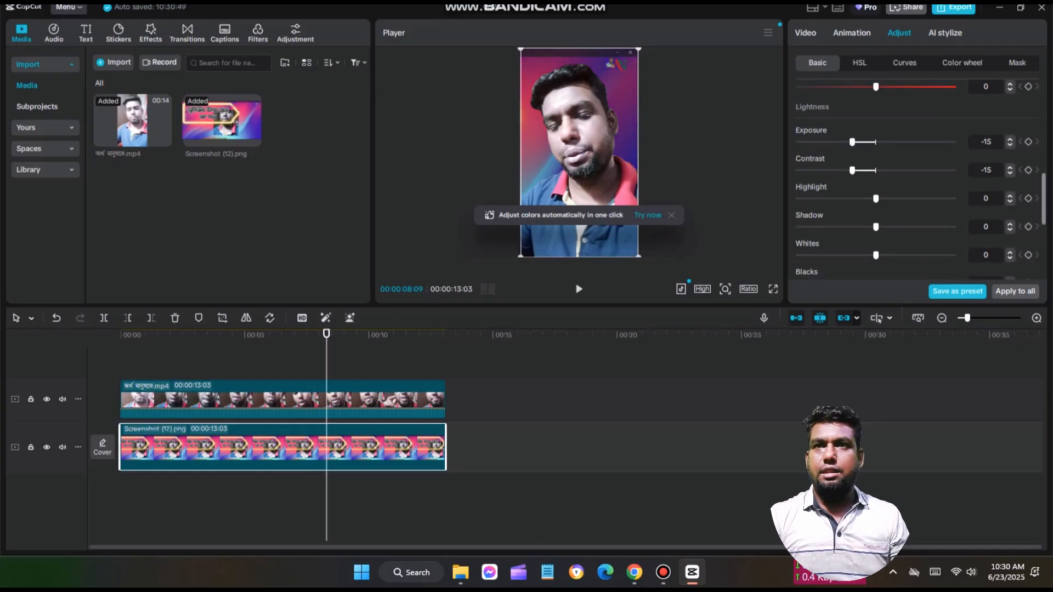
pyautogui.moveTo(860, 117); pyautogui.dragTo(838, 173)
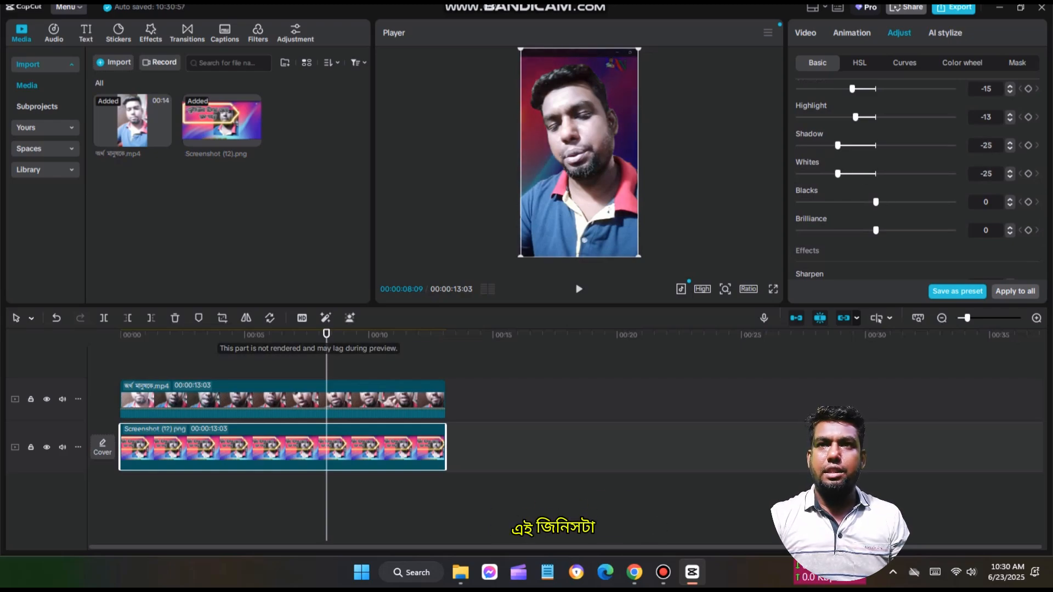
# Step: Play back the opening seconds and scrub to about 00:00:08:10 to check the darkened background behind the speaker
pyautogui.moveTo(327, 333); pyautogui.dragTo(133, 333)
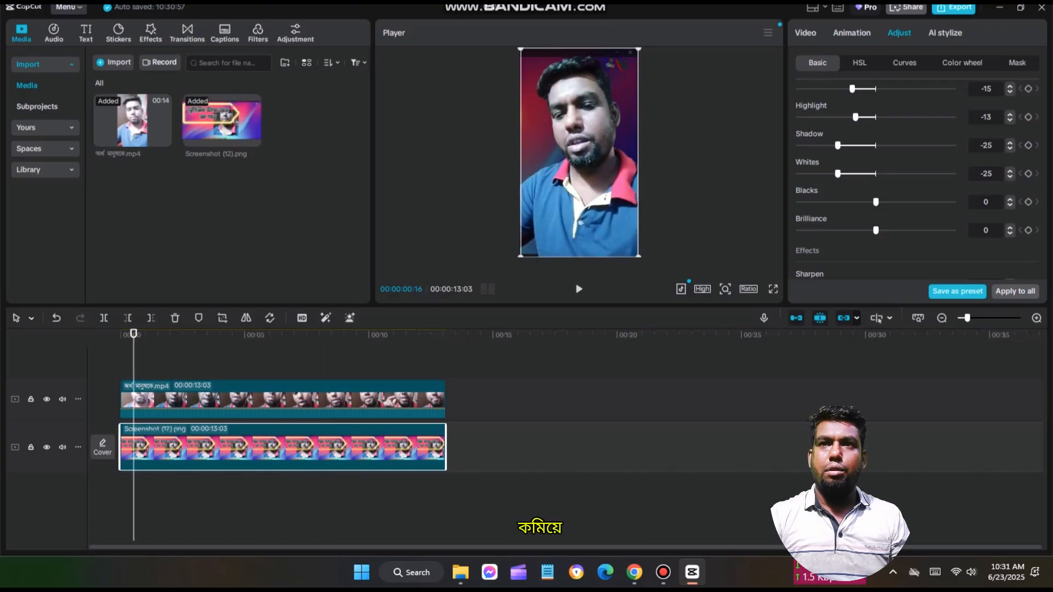
pyautogui.press('space')
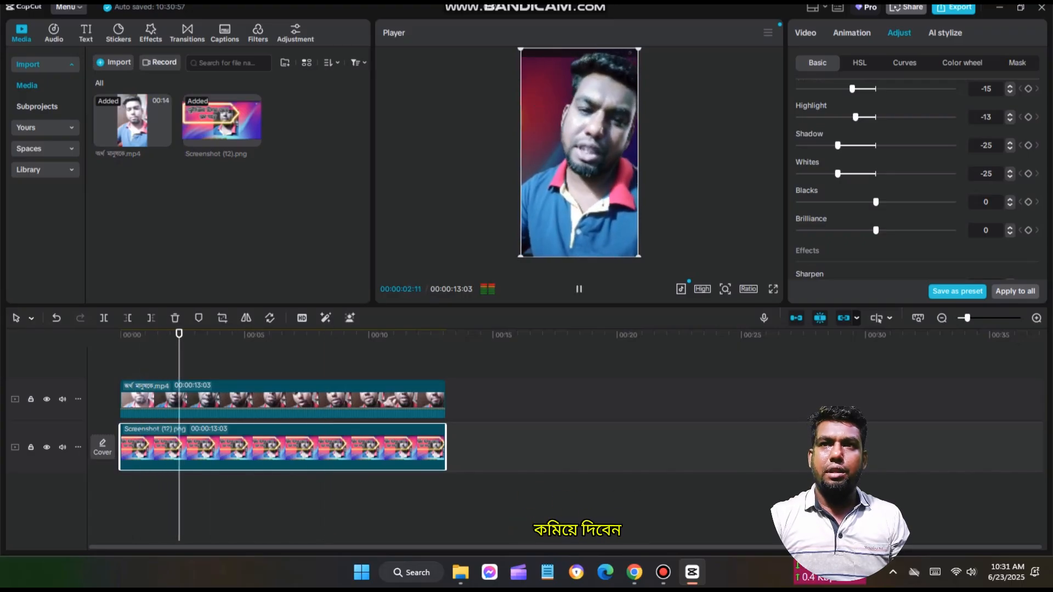
pyautogui.press('space')
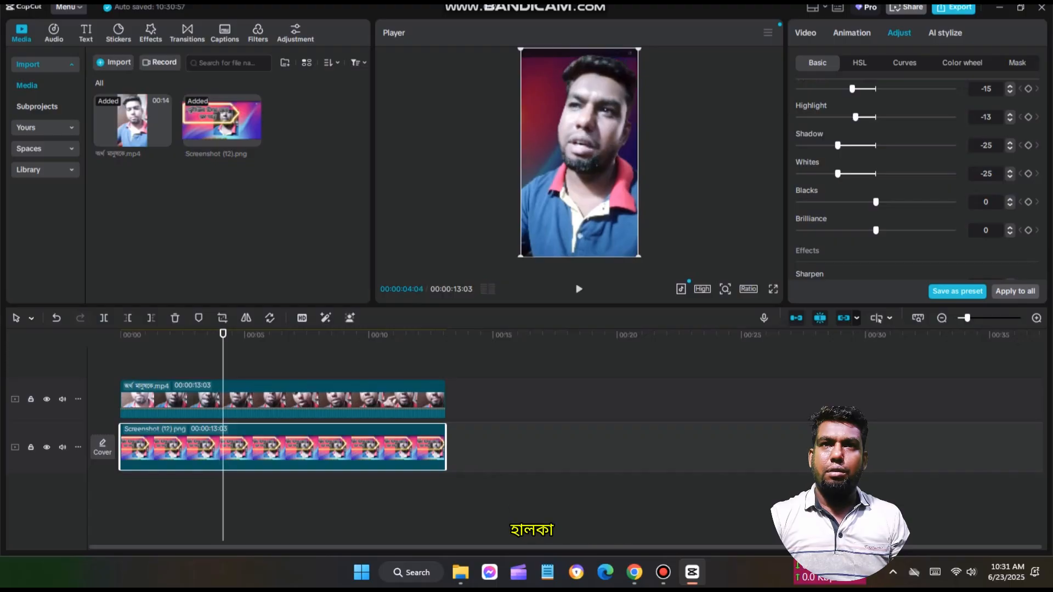
pyautogui.moveTo(222, 333); pyautogui.dragTo(327, 333)
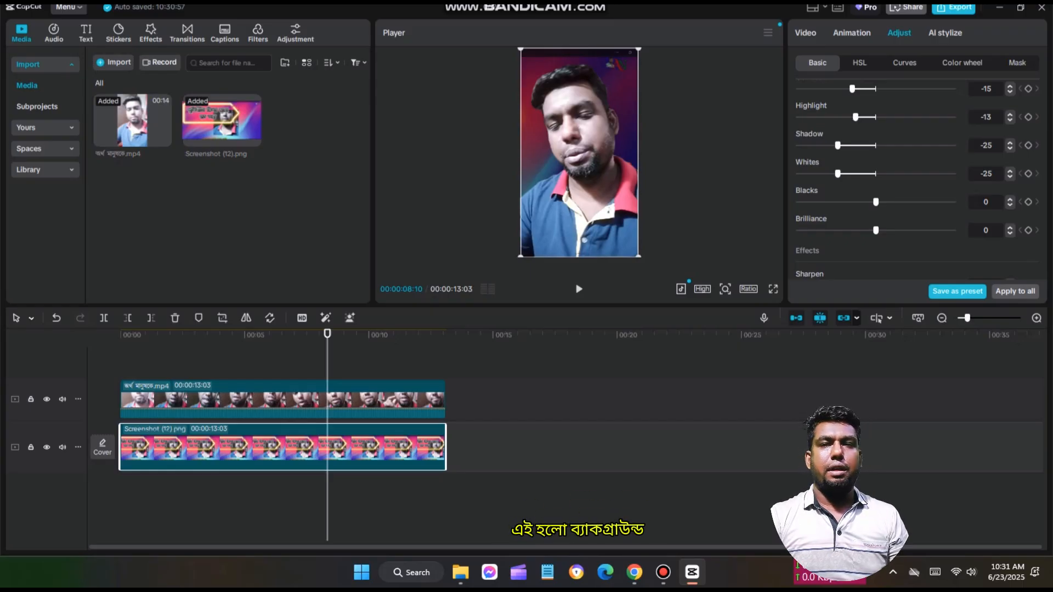
# Step: Add a default text layer starting at the beginning of the timeline and extend it to the video clip's end
pyautogui.click(85, 33)
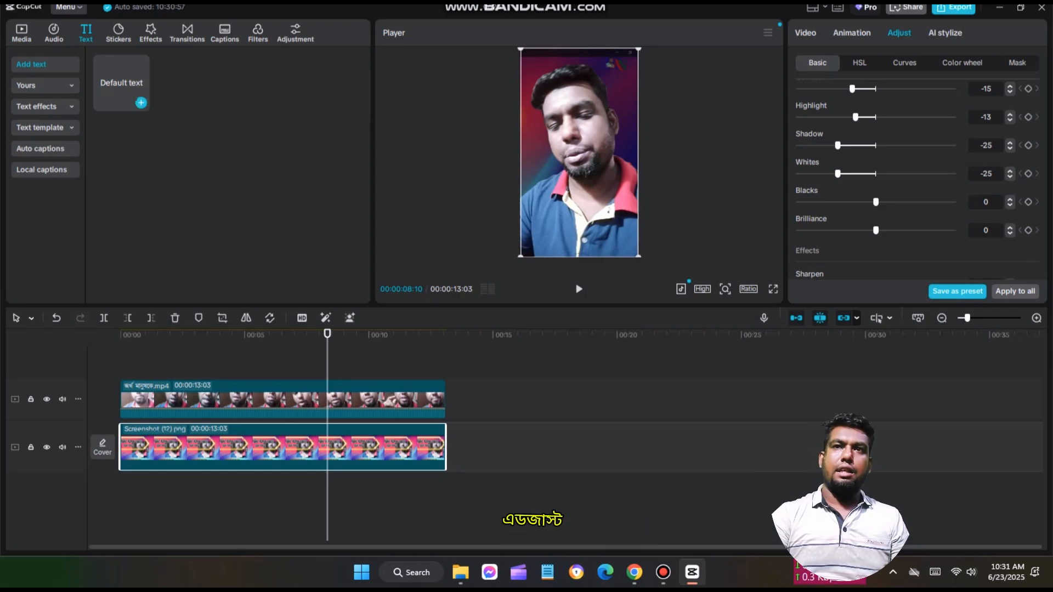
pyautogui.click(121, 83)
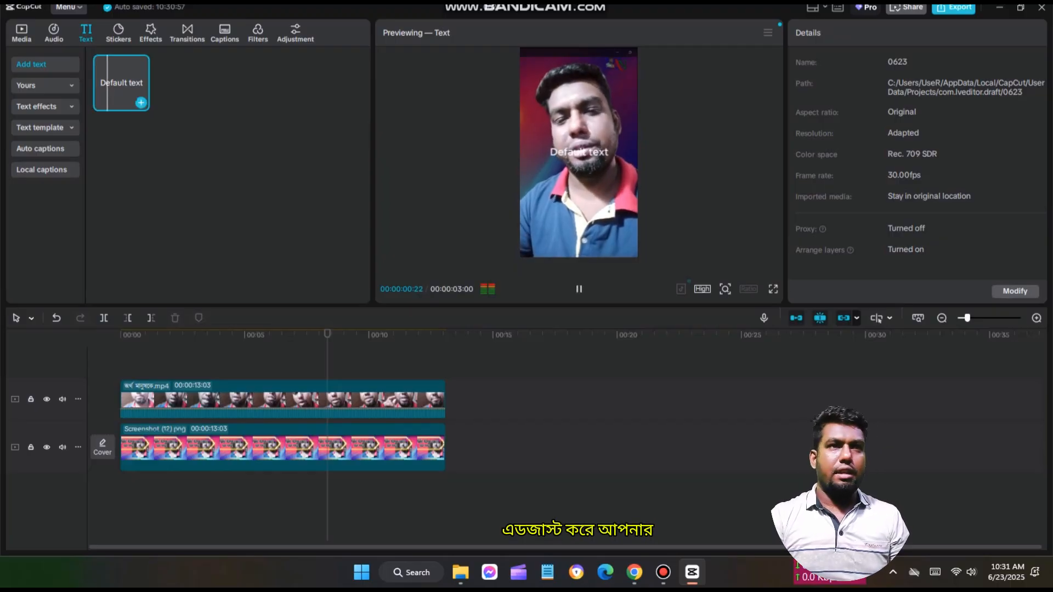
pyautogui.click(141, 103)
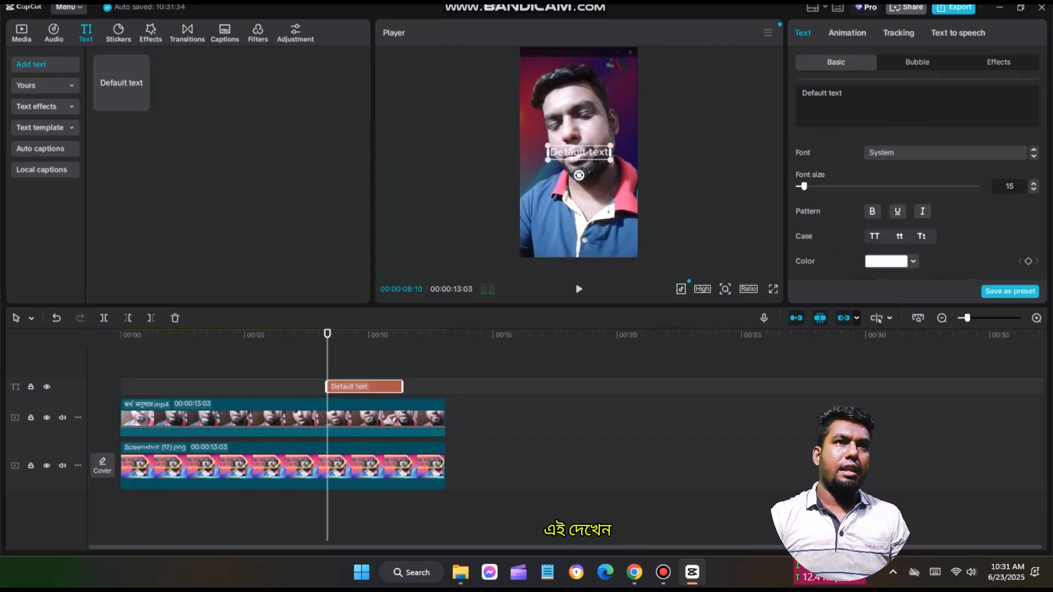
pyautogui.moveTo(364, 386); pyautogui.dragTo(158, 387)
pyautogui.click(155, 334)
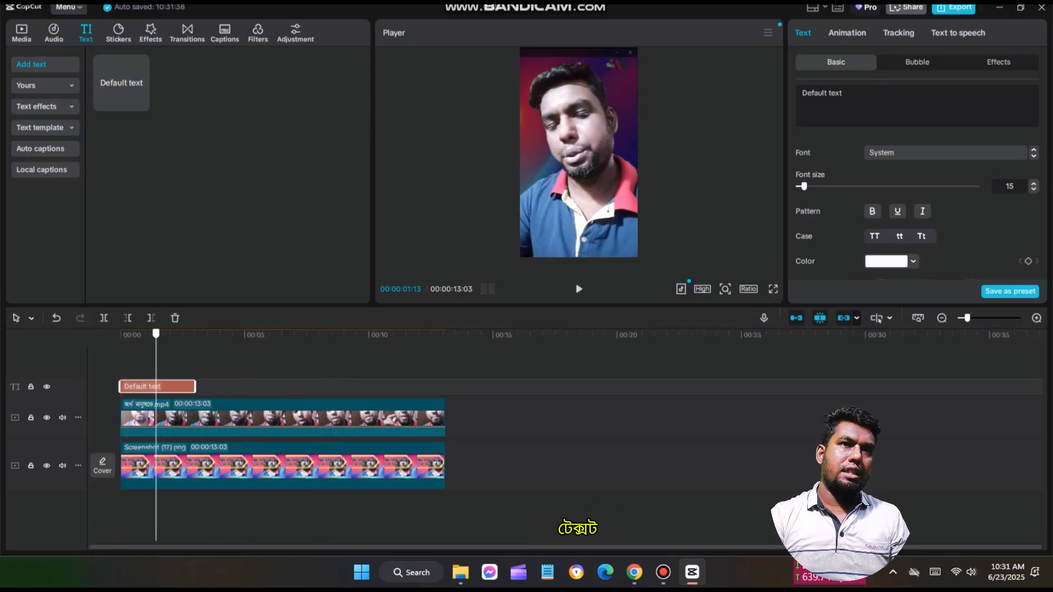
pyautogui.moveTo(195, 387); pyautogui.dragTo(445, 386)
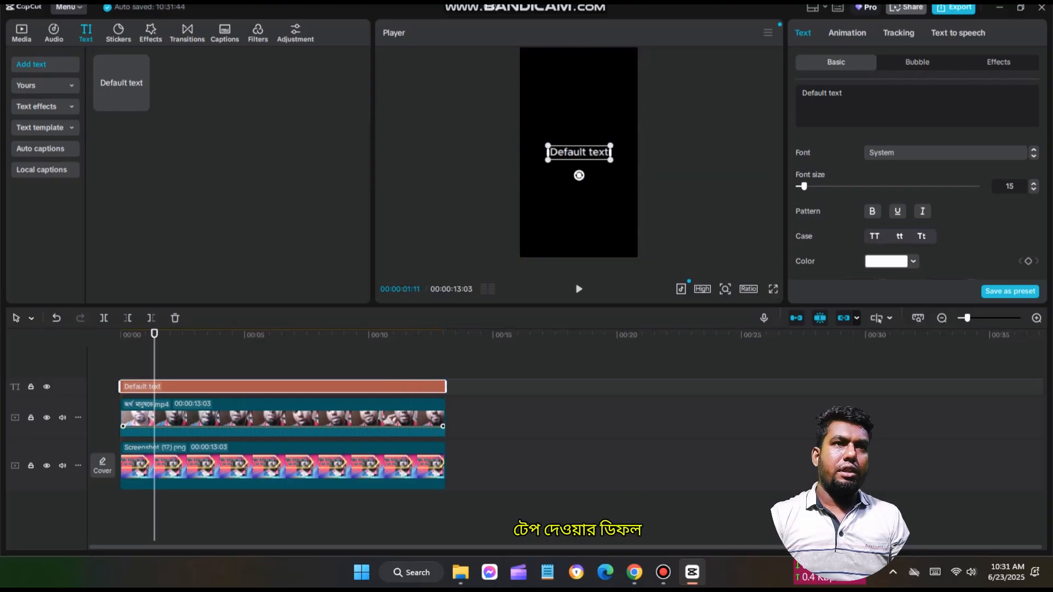
# Step: Replace the default text with the speaker's first name and place it in the lower-right corner of the video frame
pyautogui.moveTo(579, 152); pyautogui.dragTo(573, 216)
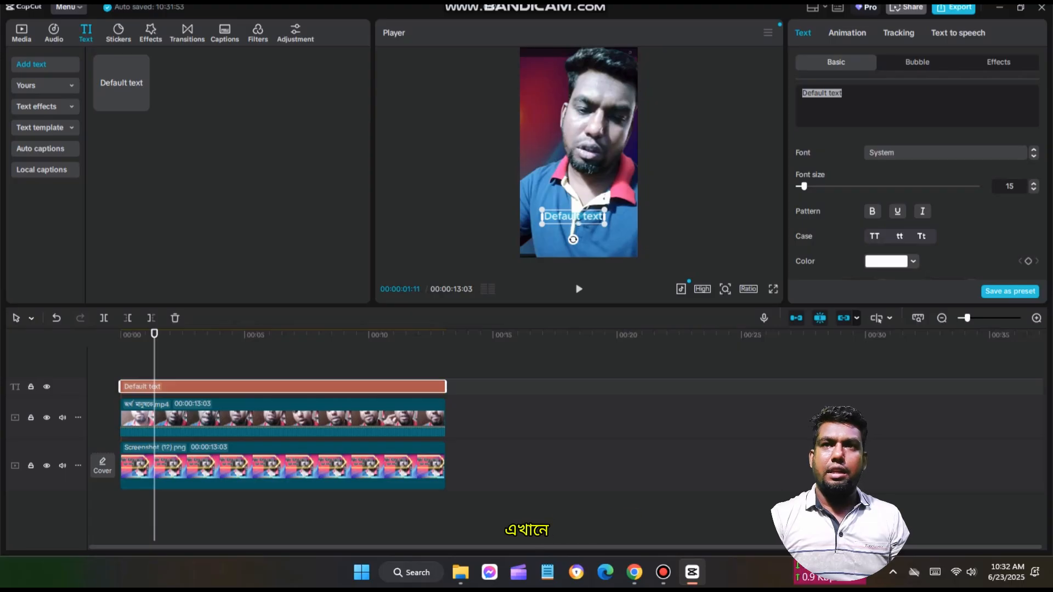
pyautogui.write('ra')
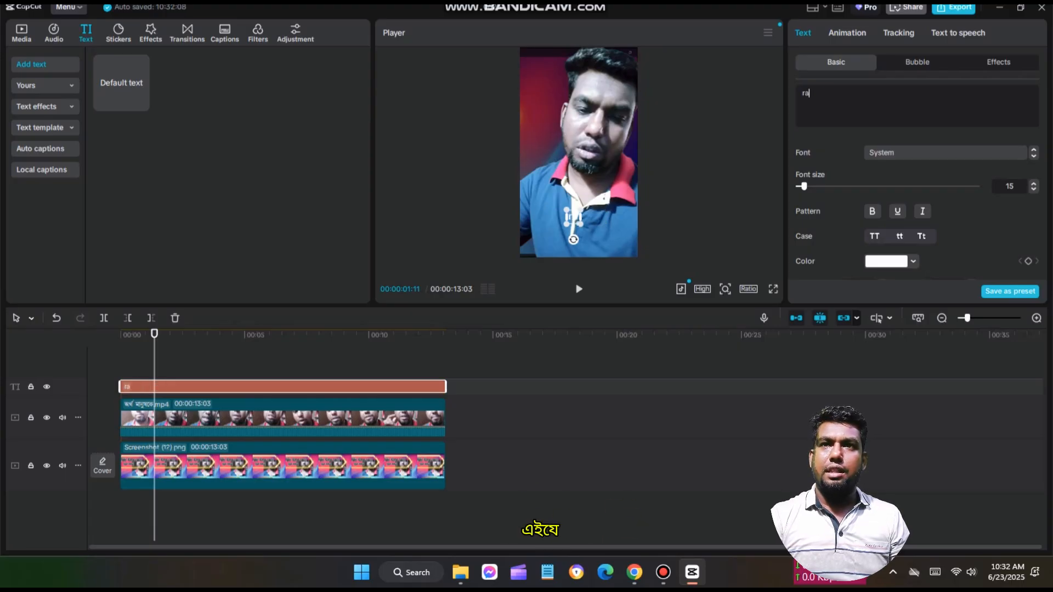
pyautogui.write('j')
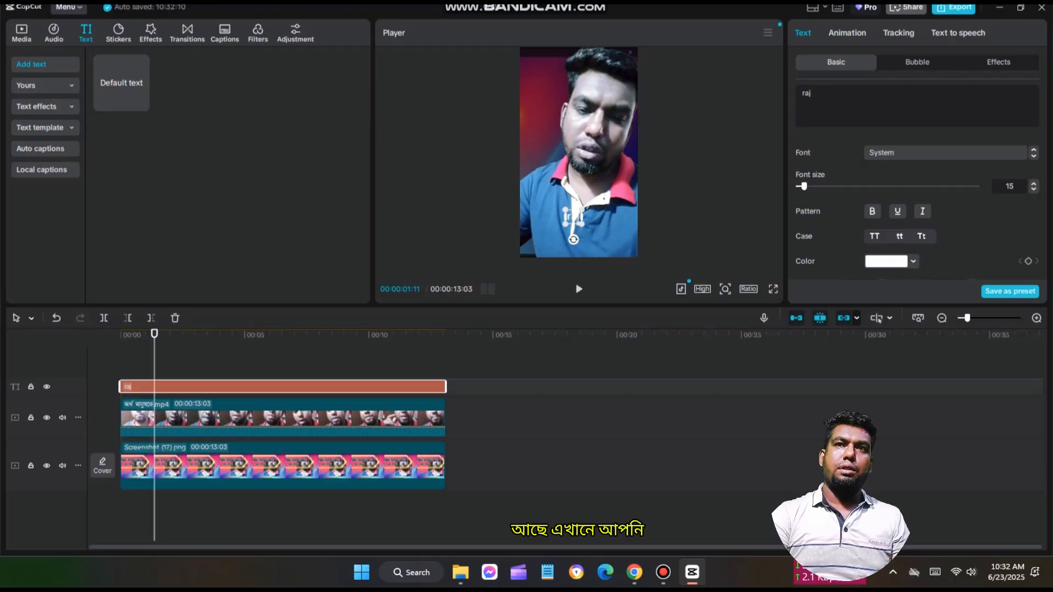
pyautogui.write('ib')
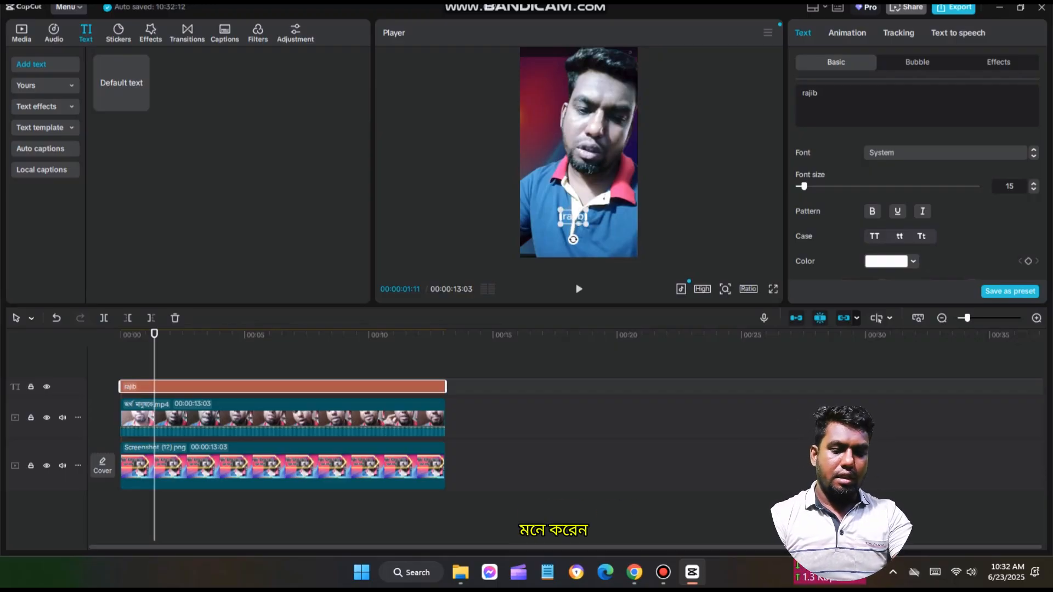
pyautogui.moveTo(573, 216); pyautogui.dragTo(617, 235)
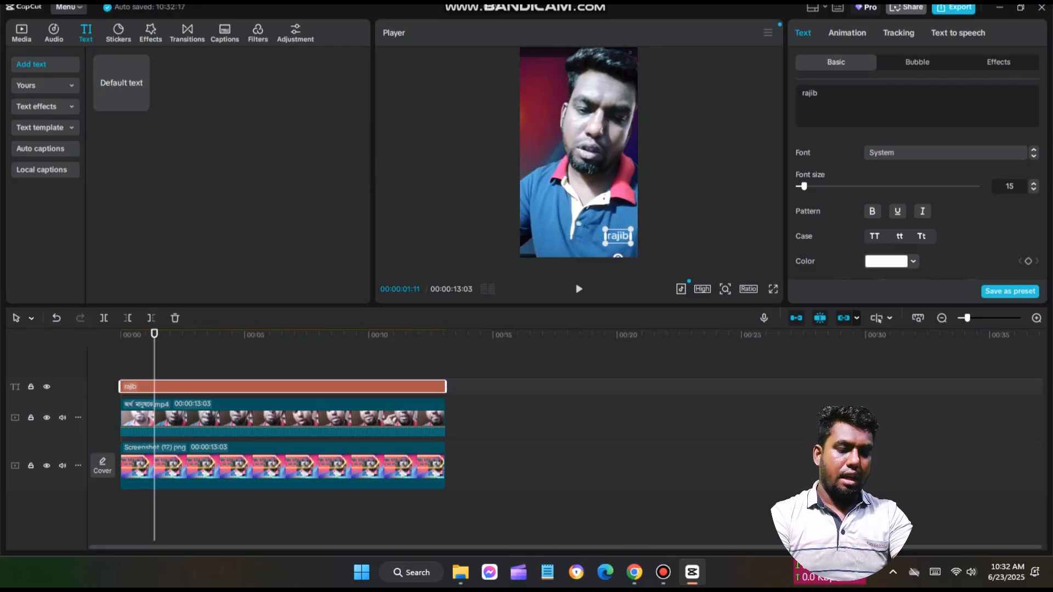
# Step: Try a red text color on the name, followed by dark blue with hex value 04153E
pyautogui.scroll(-3, 920, 179)
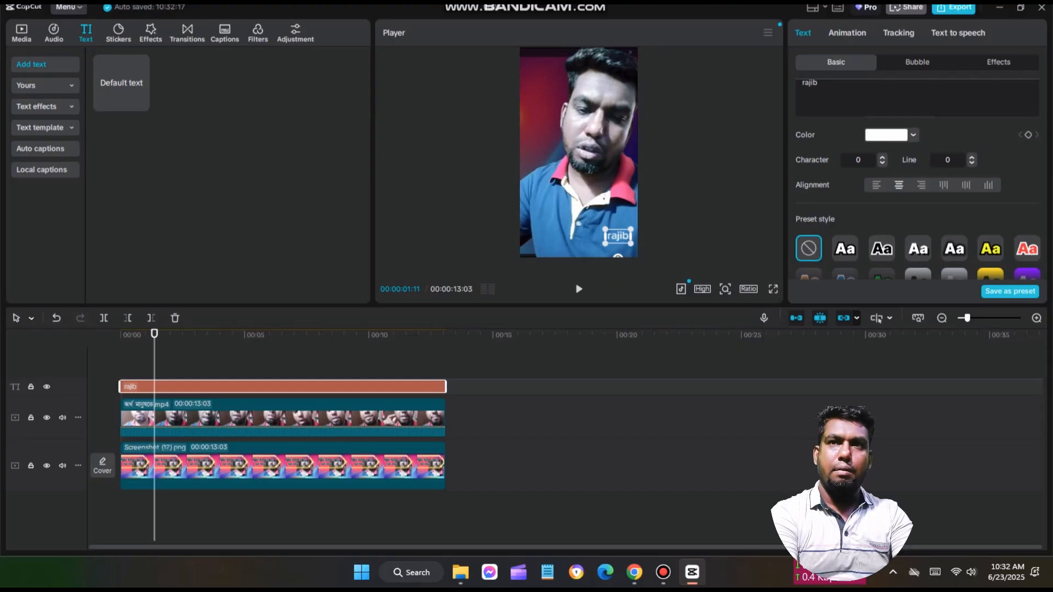
pyautogui.click(913, 135)
pyautogui.click(967, 164)
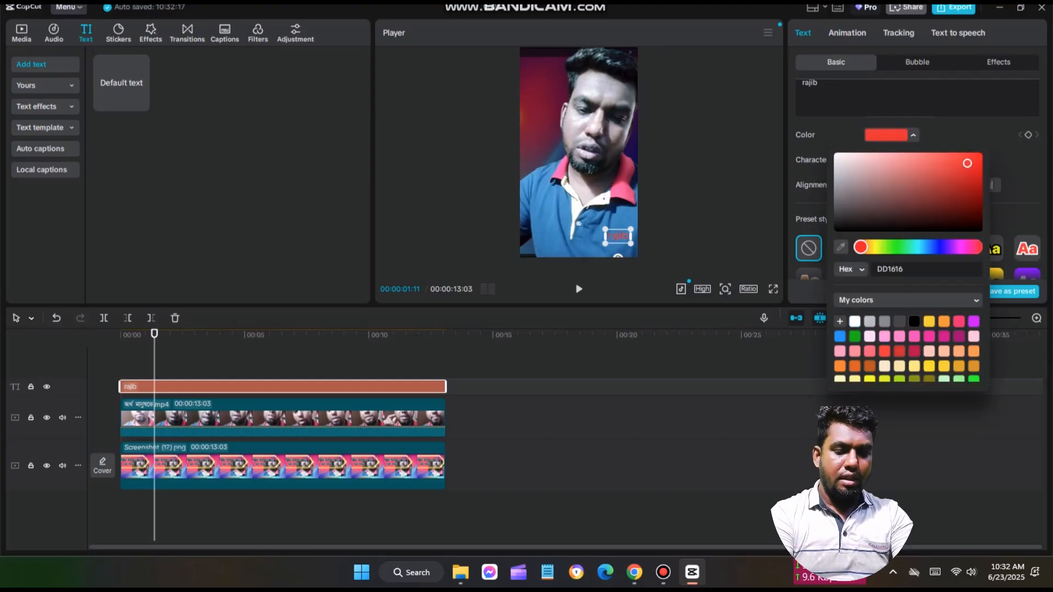
pyautogui.moveTo(975, 158); pyautogui.dragTo(973, 212)
pyautogui.click(939, 247)
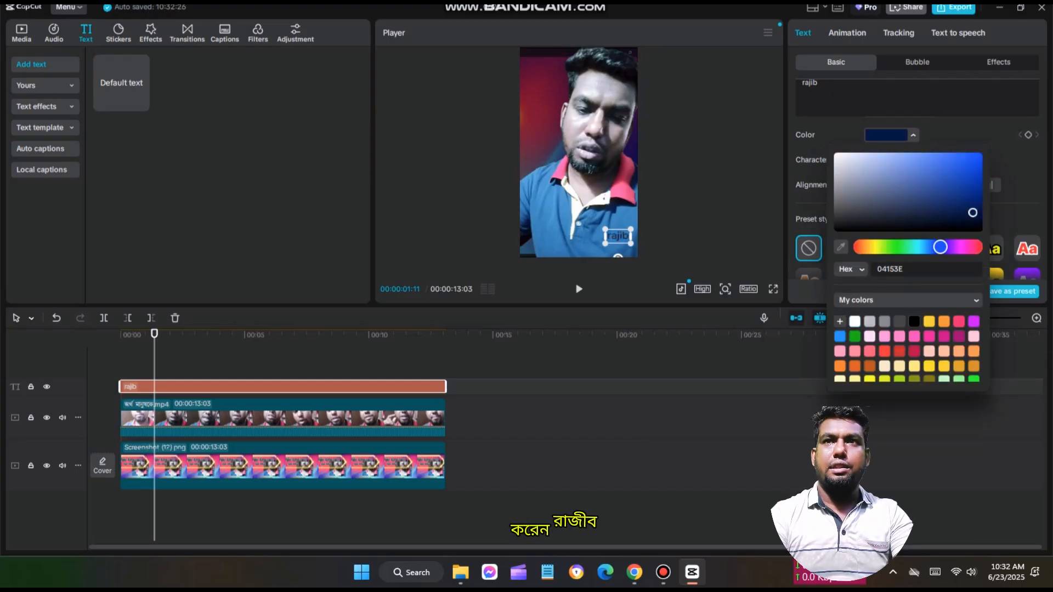
pyautogui.click(912, 135)
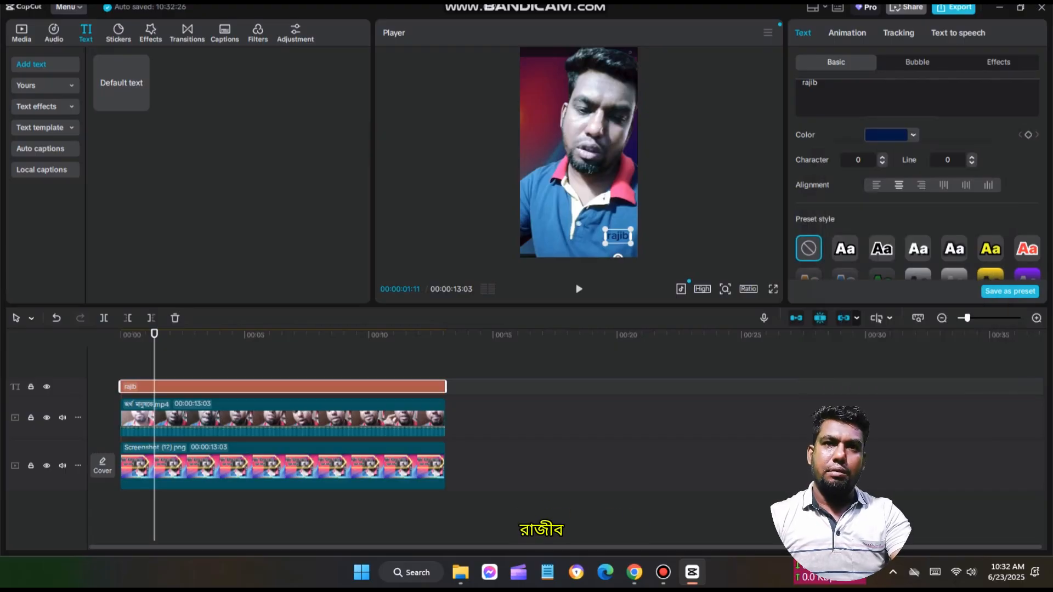
# Step: Apply the yellow preset style with black outline to the name, enlarge it and position it in the video frame's lower-left corner
pyautogui.click(990, 249)
pyautogui.scroll(-5, 990, 248)
pyautogui.scroll(5, 917, 222)
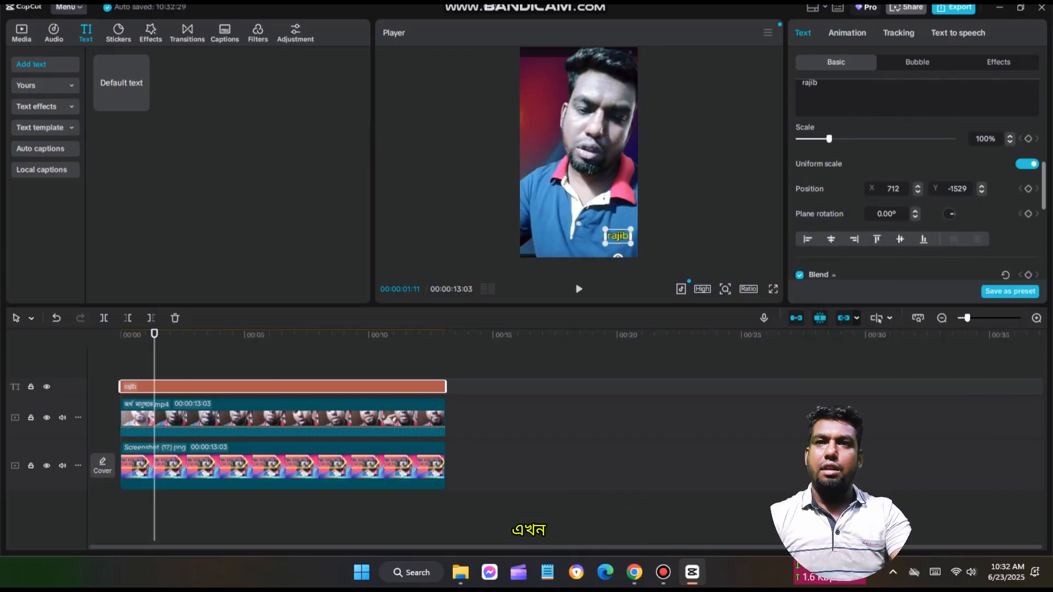
pyautogui.click(917, 207)
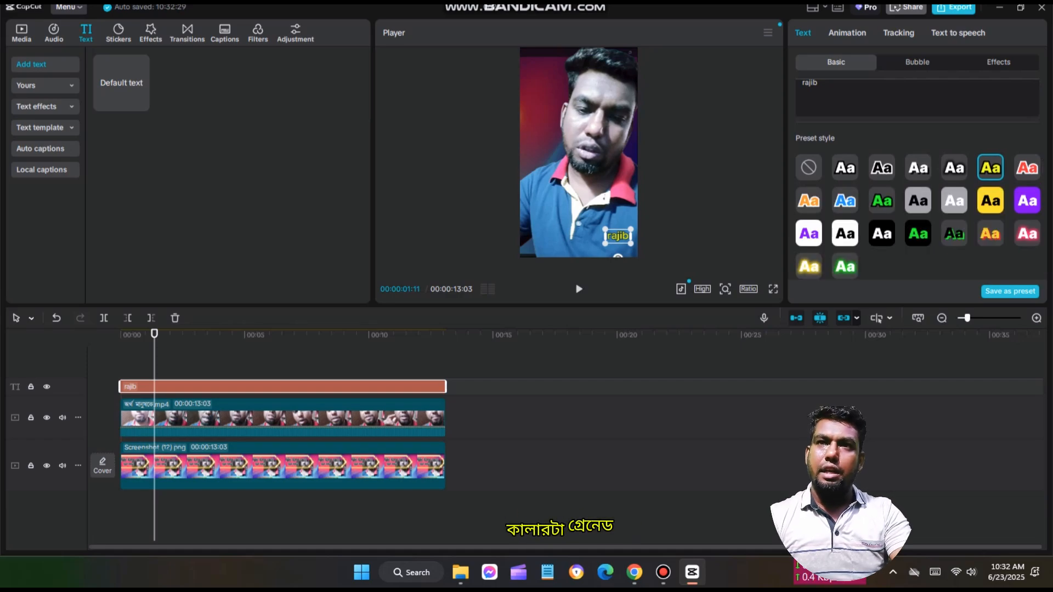
pyautogui.click(1027, 168)
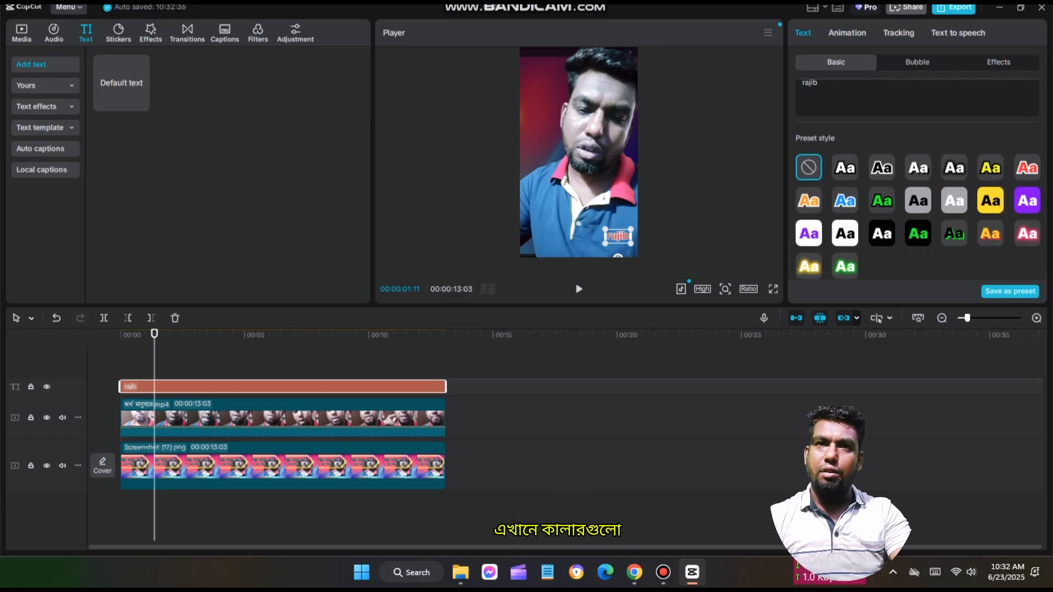
pyautogui.click(990, 168)
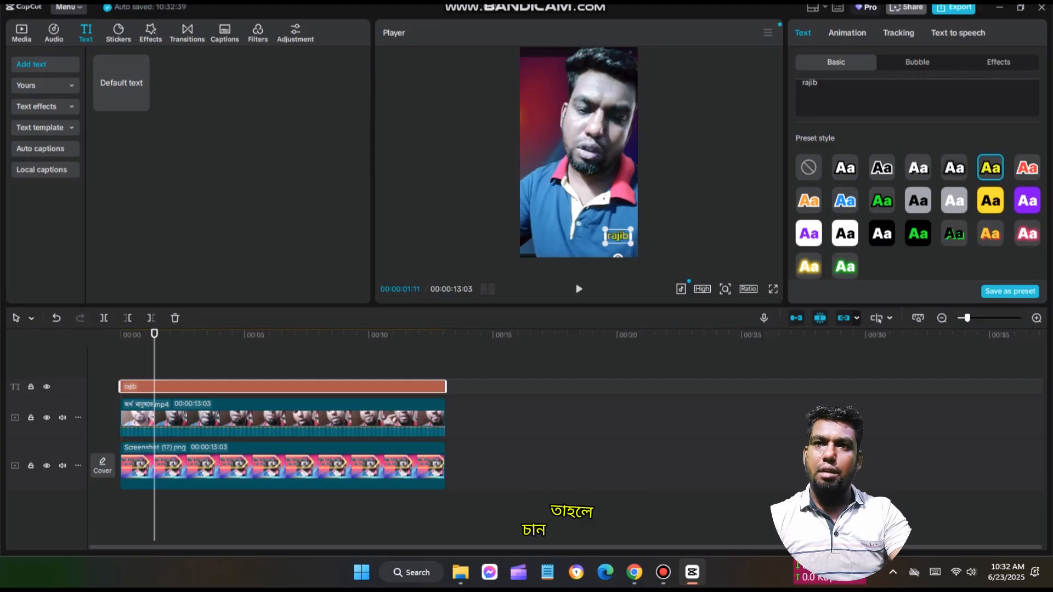
pyautogui.moveTo(631, 243); pyautogui.dragTo(579, 253)
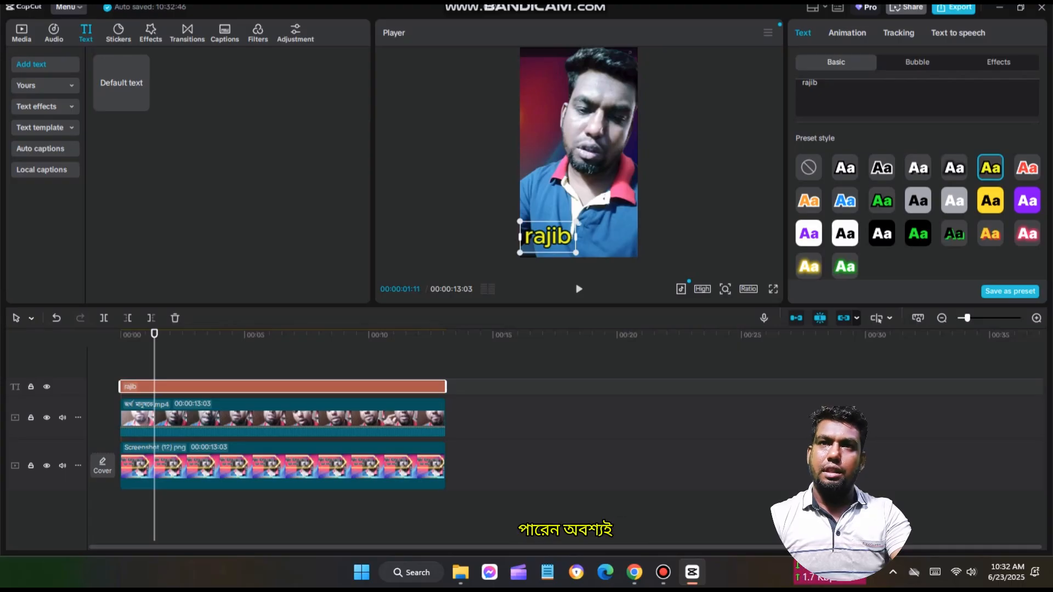
# Step: Try the orange ribbon bubble and the cream NEXT bubble behind the name text
pyautogui.click(917, 62)
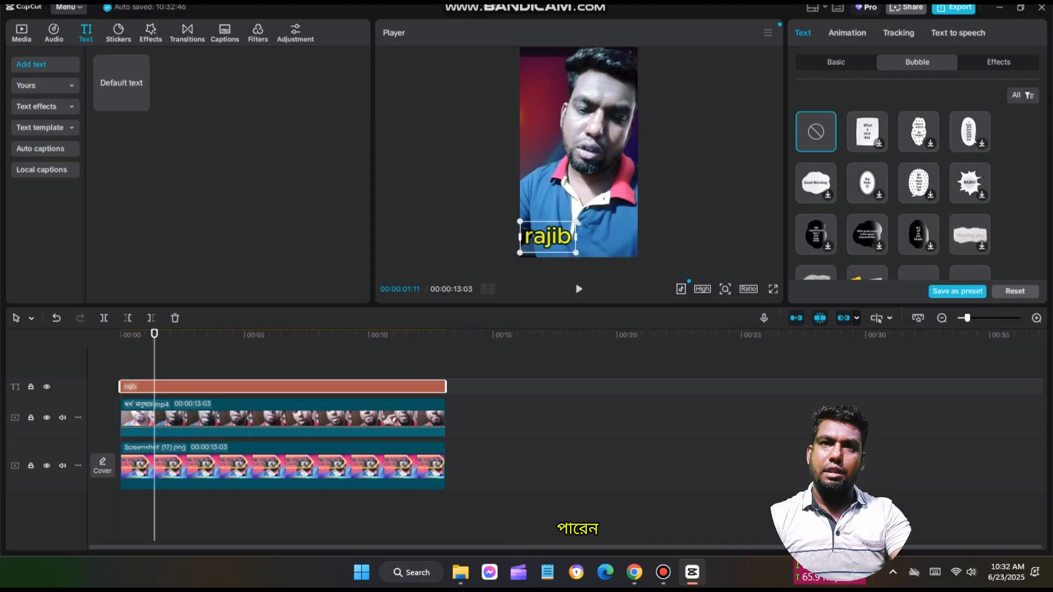
pyautogui.click(836, 62)
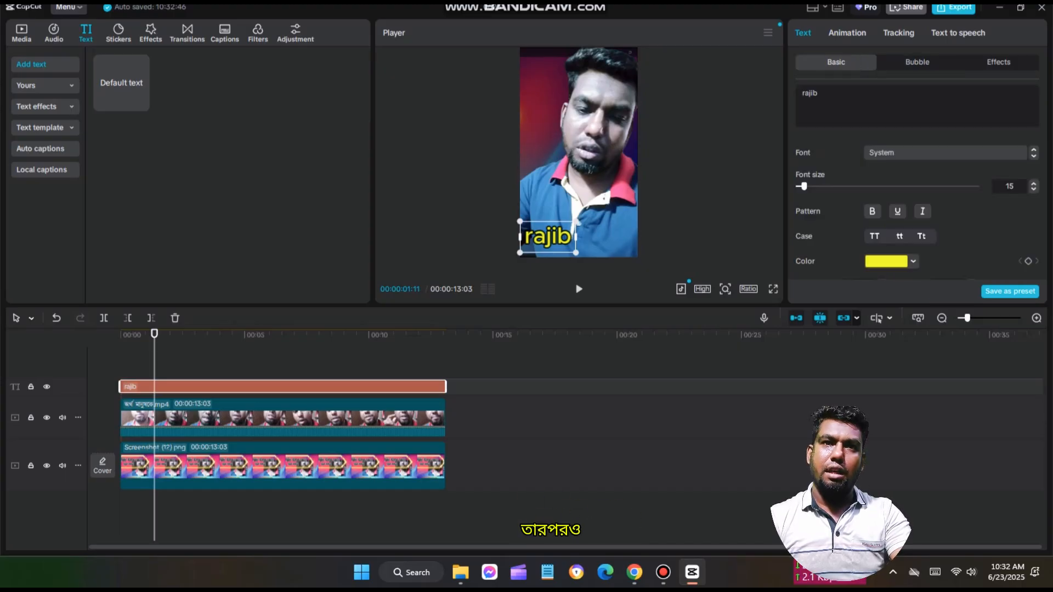
pyautogui.click(917, 62)
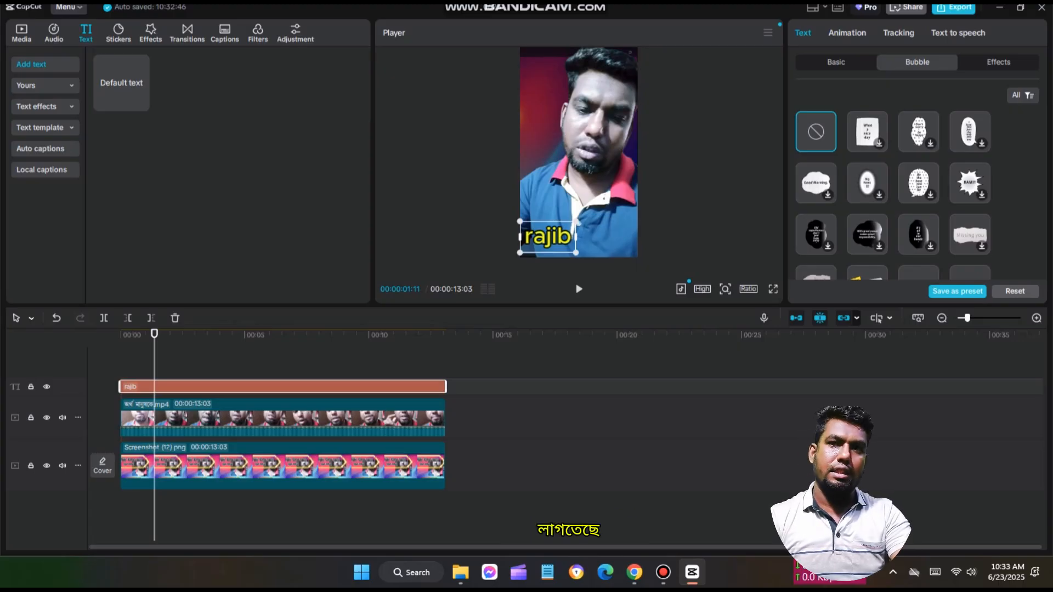
pyautogui.scroll(-1, 893, 195)
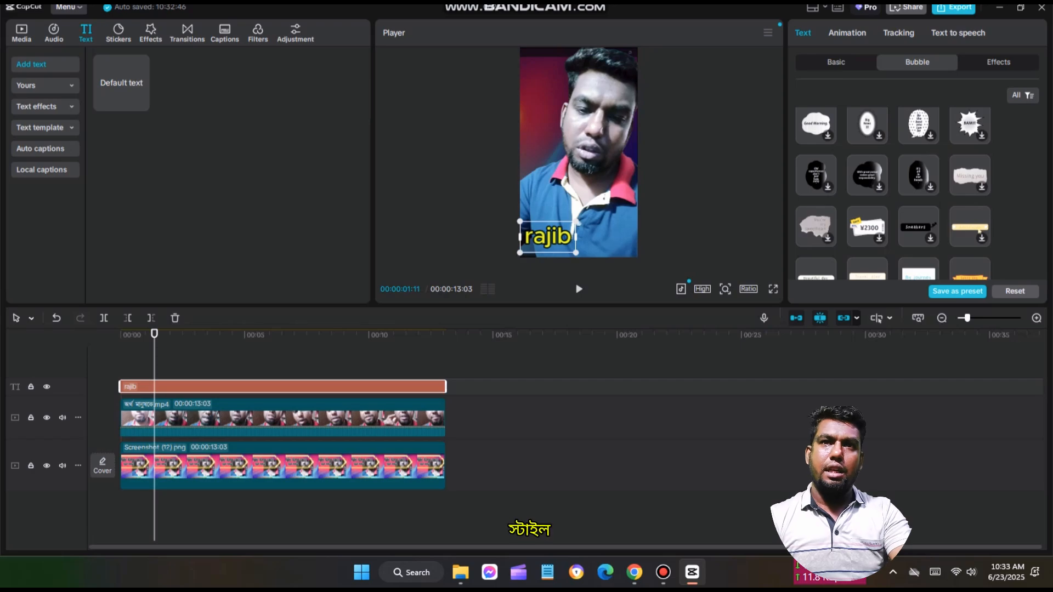
pyautogui.scroll(-2, 979, 232)
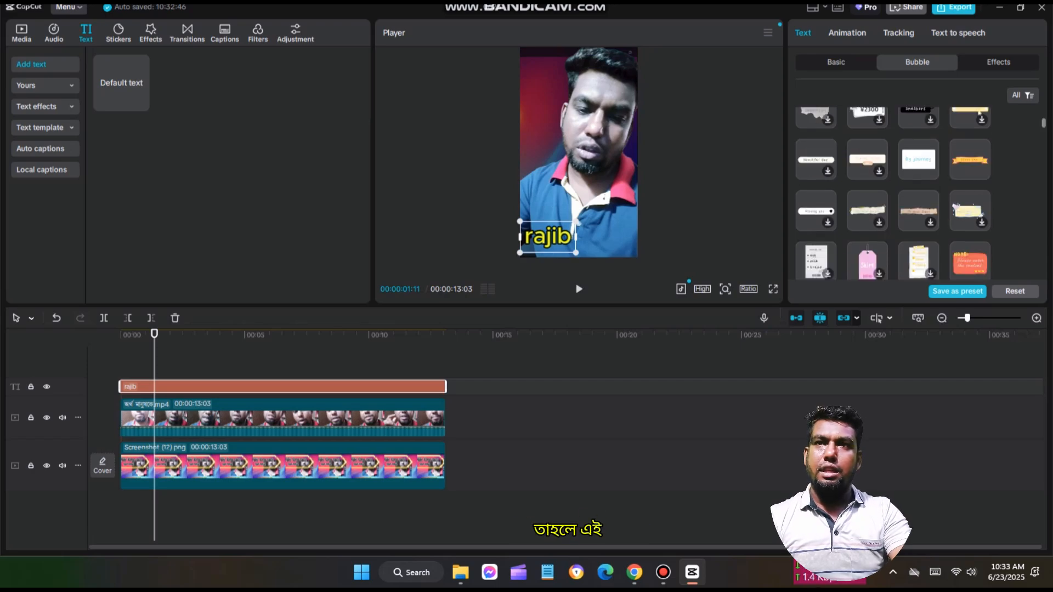
pyautogui.click(969, 159)
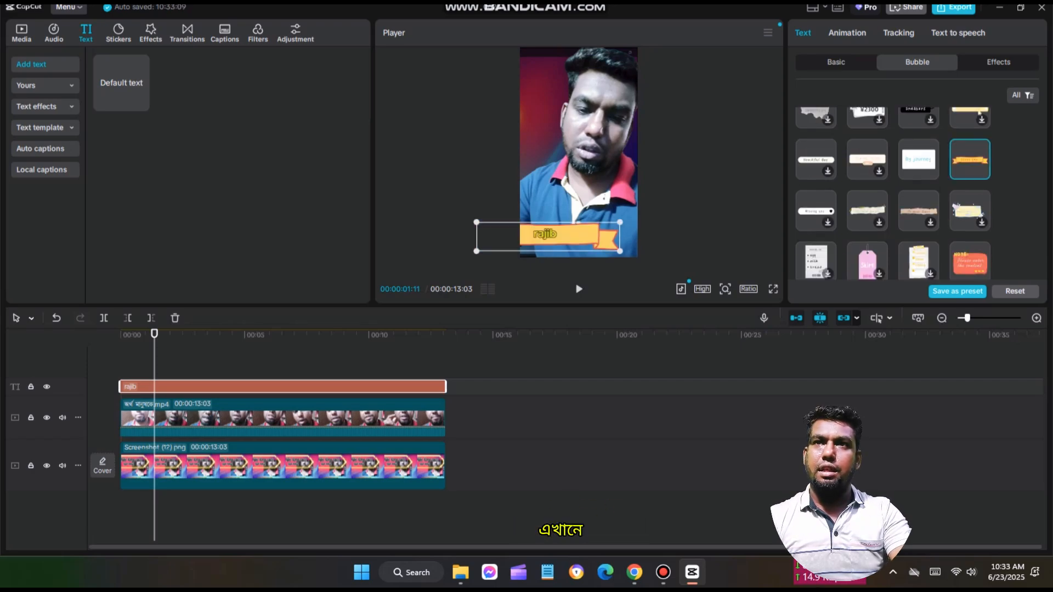
pyautogui.moveTo(552, 245)
pyautogui.mouseDown()
pyautogui.moveTo(588, 239)
pyautogui.moveTo(570, 238)
pyautogui.mouseUp()
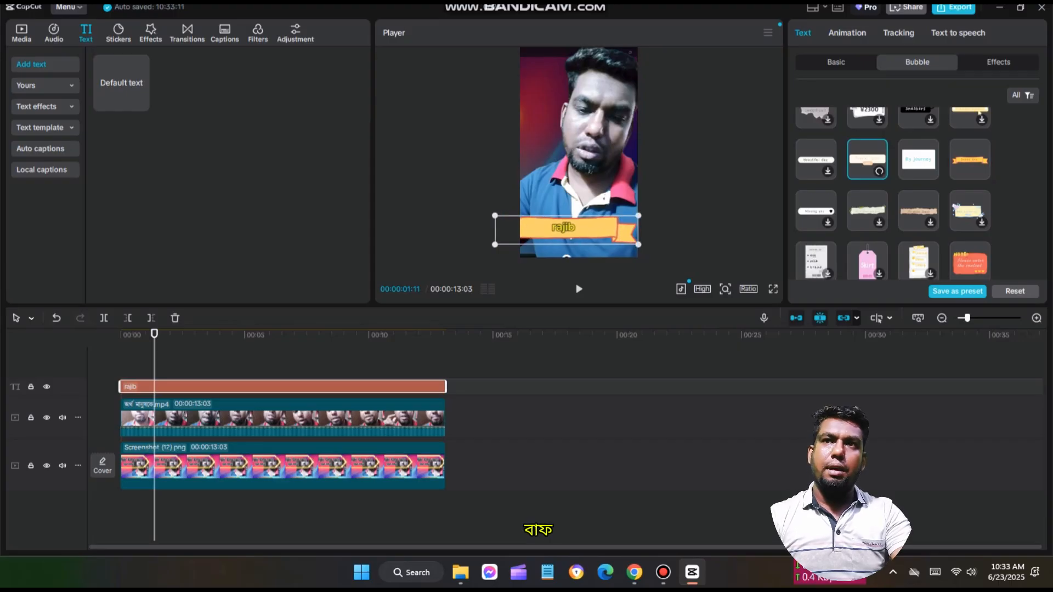
pyautogui.click(870, 165)
# Step: Apply the white cloud "lovely" bubble behind the name and shrink it into the video frame's lower-left corner
pyautogui.scroll(-2, 872, 170)
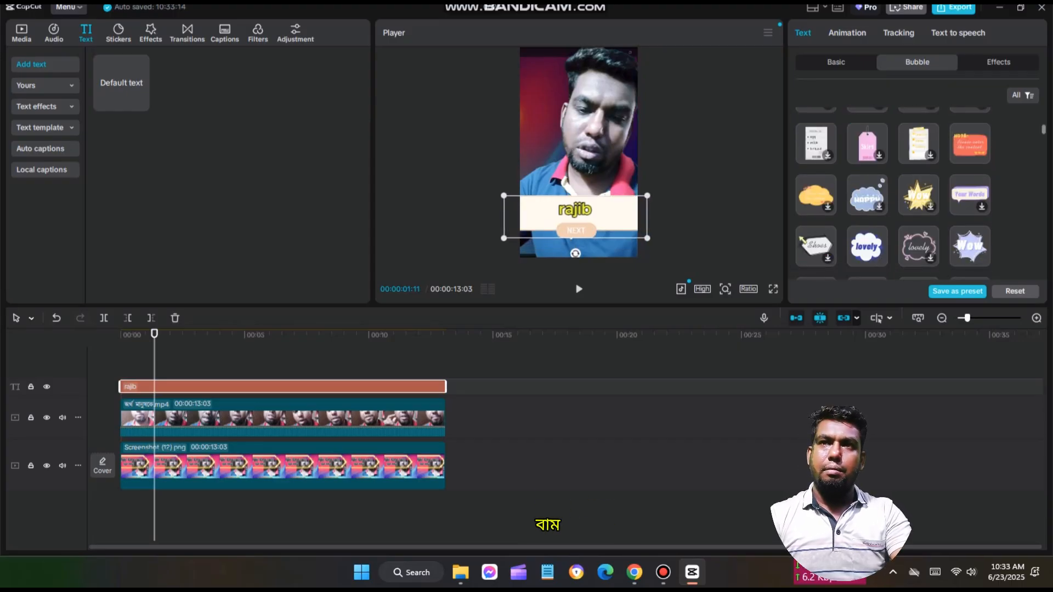
pyautogui.click(867, 246)
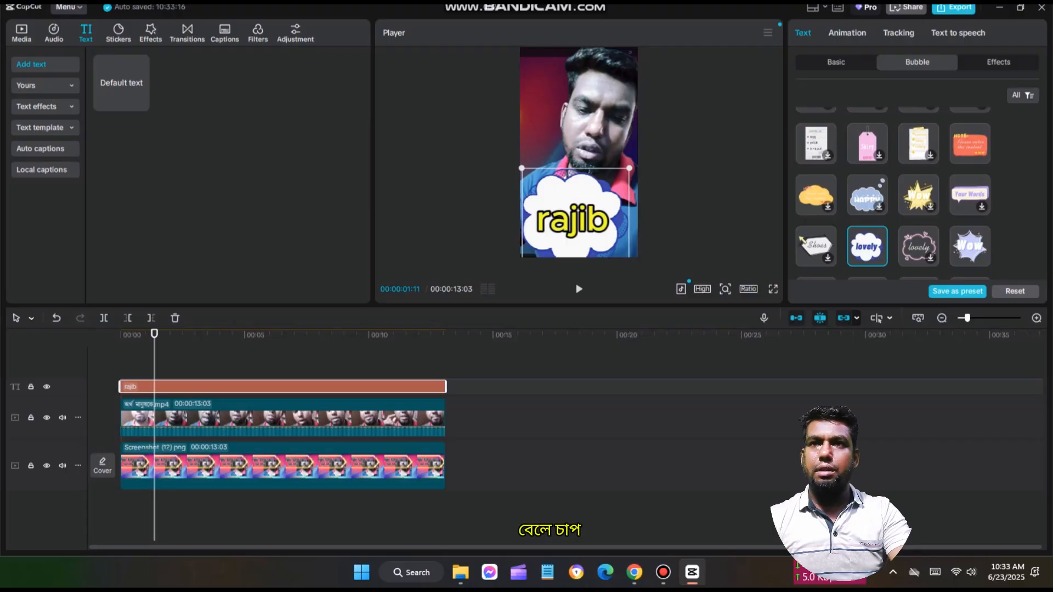
pyautogui.moveTo(575, 217); pyautogui.dragTo(579, 178)
pyautogui.moveTo(632, 227); pyautogui.dragTo(573, 230)
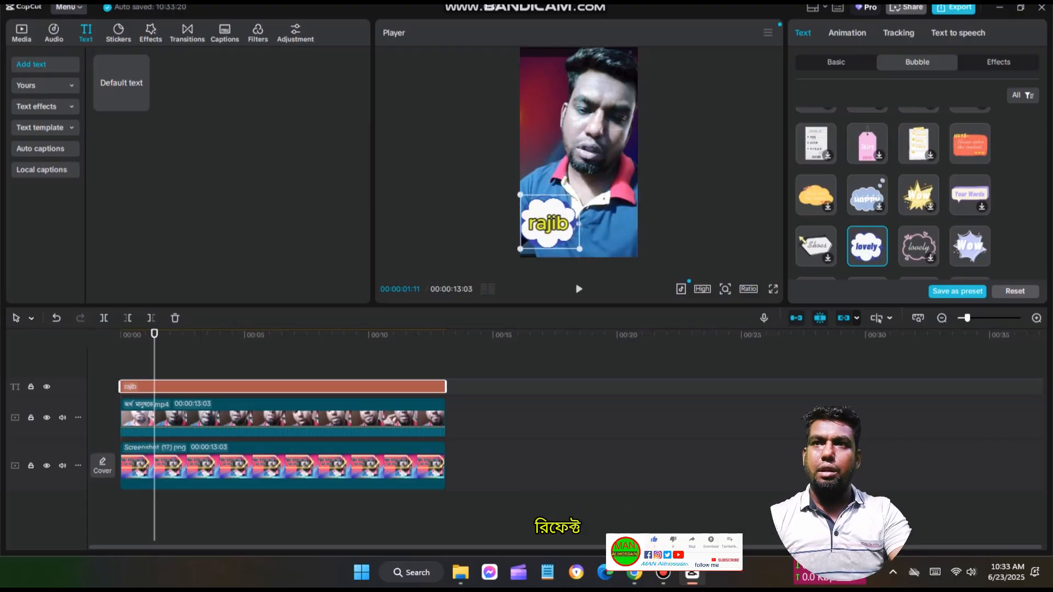
# Step: Apply the glowing orange ART text effect with white outline to the name in the cloud bubble
pyautogui.click(998, 62)
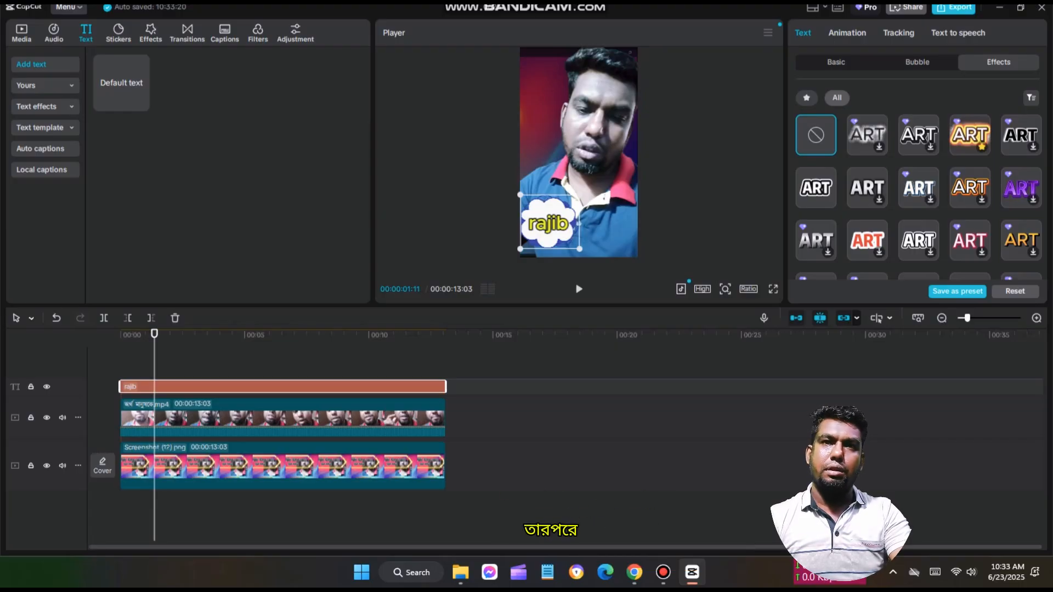
pyautogui.click(969, 135)
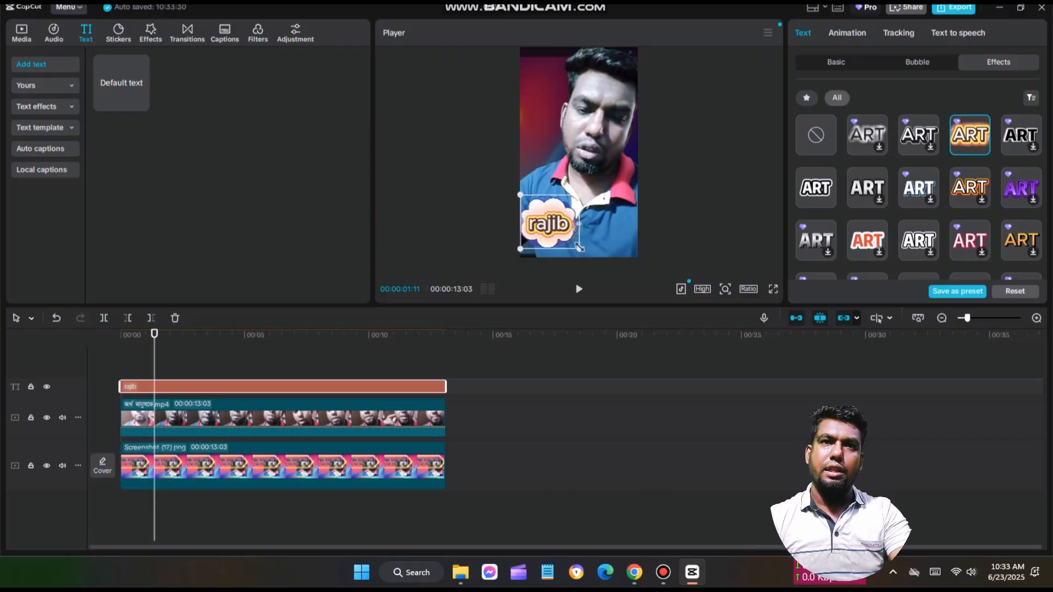
# Step: Shrink the cloud bubble name text slightly and reposition it over the blue shirt in the video frame's lower-left area
pyautogui.moveTo(581, 247); pyautogui.dragTo(595, 252)
pyautogui.moveTo(550, 222); pyautogui.dragTo(564, 223)
pyautogui.moveTo(603, 254); pyautogui.dragTo(580, 231)
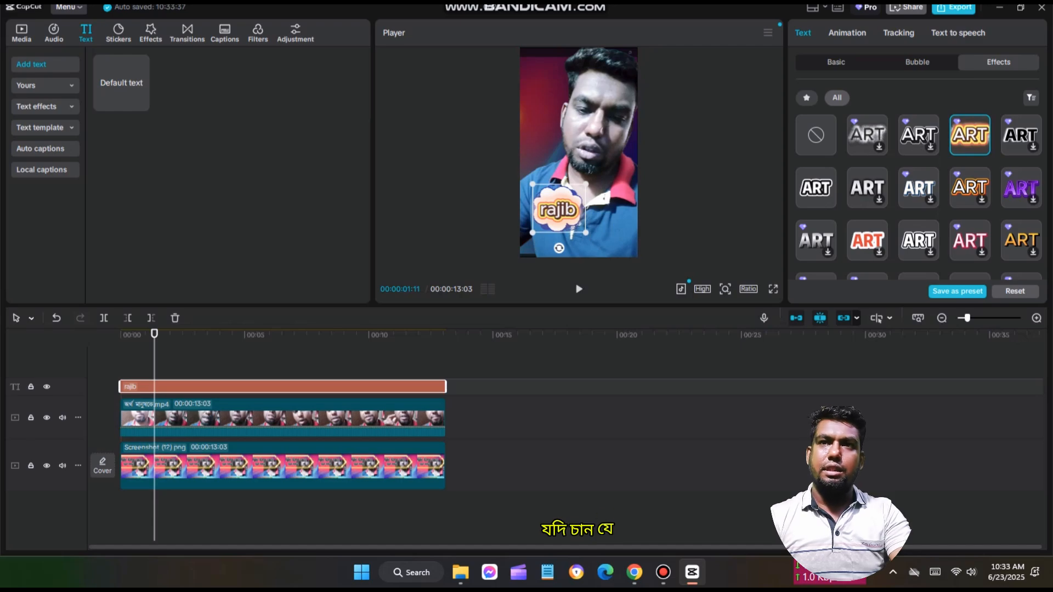
# Step: Browse the text-to-speech voices for the name text and select the Shinta voice
pyautogui.scroll(-3, 918, 194)
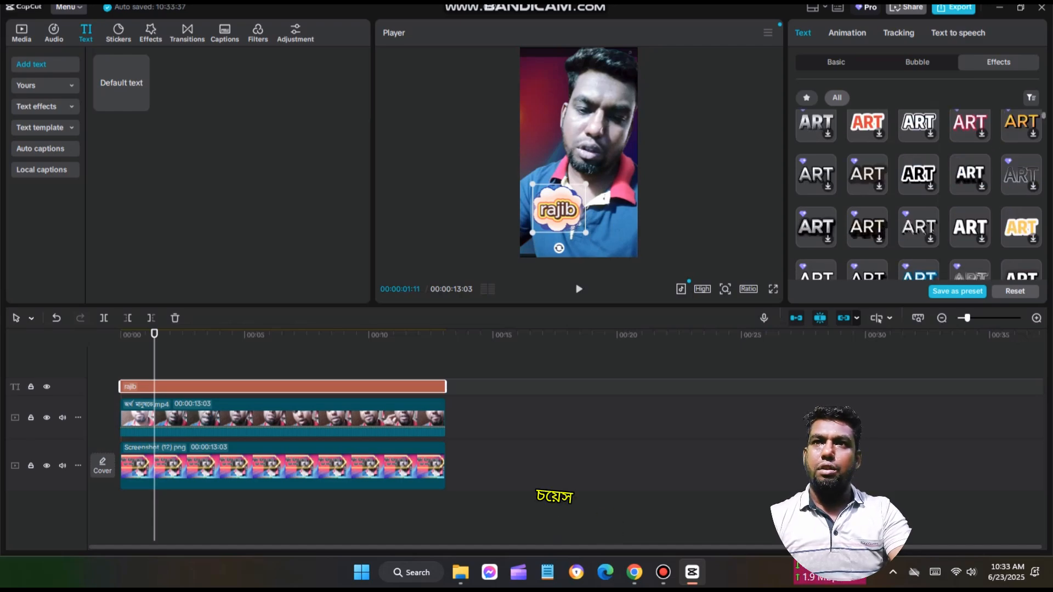
pyautogui.click(957, 33)
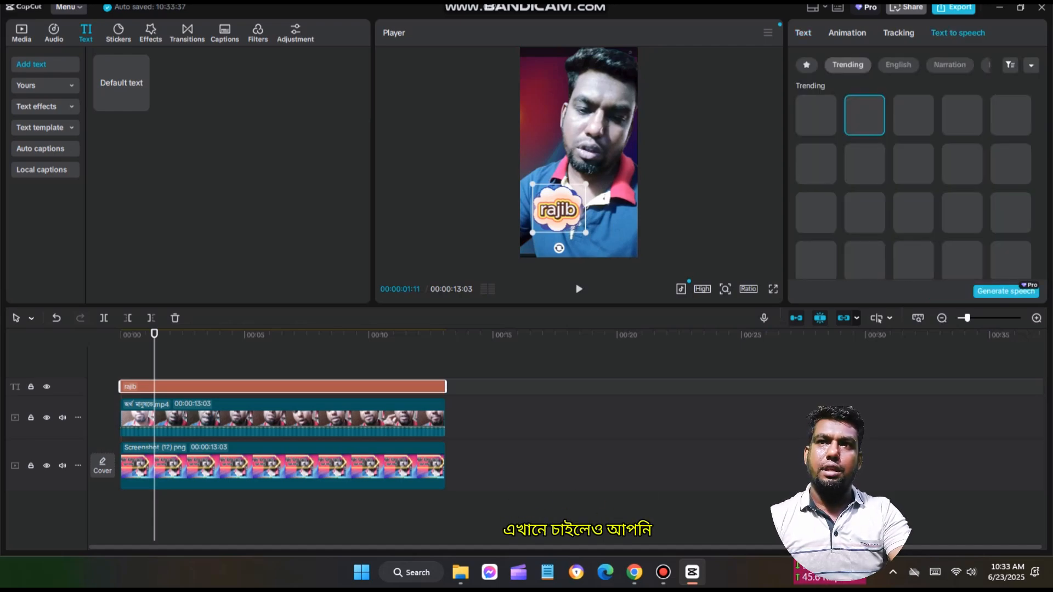
pyautogui.scroll(-2, 961, 203)
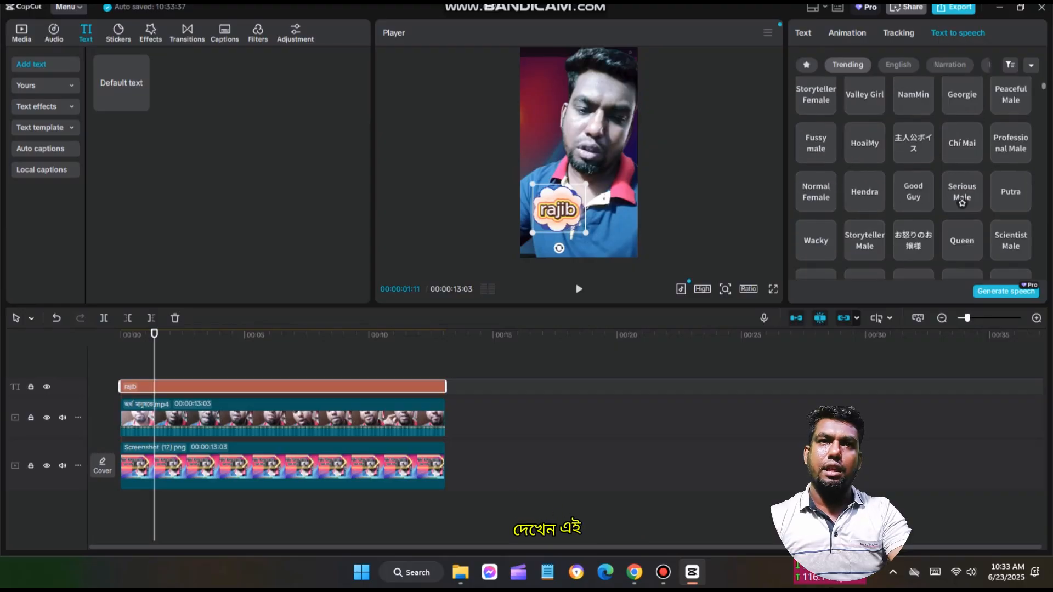
pyautogui.scroll(5, 864, 181)
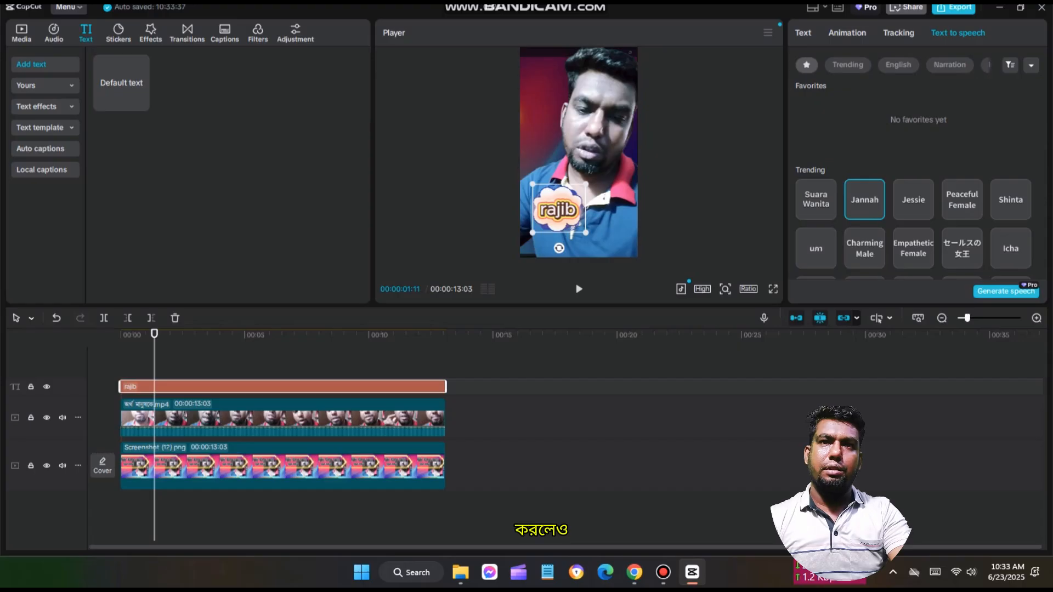
pyautogui.click(1010, 199)
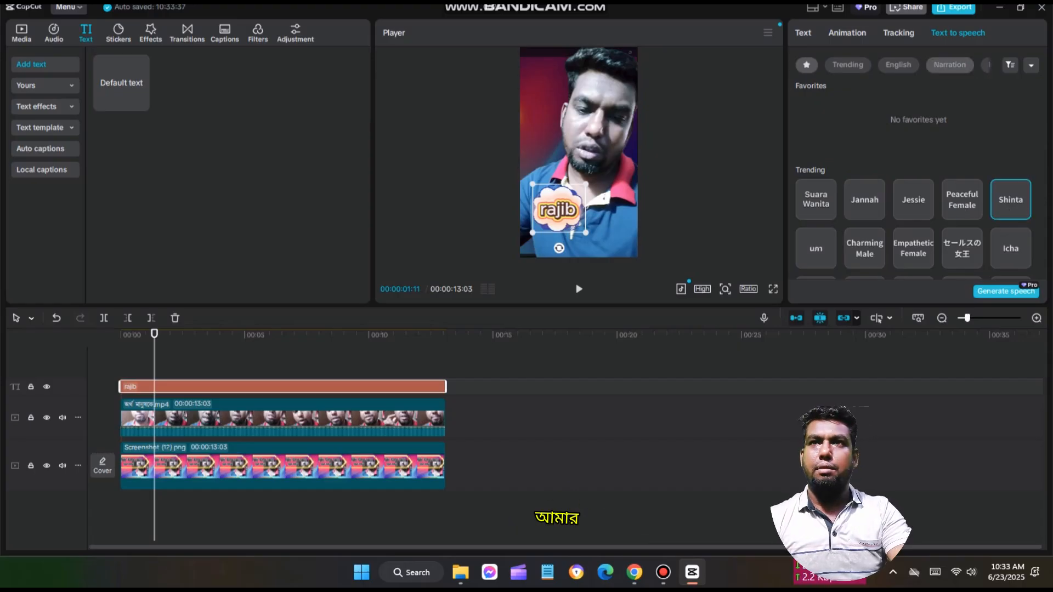
# Step: Apply the Zoom In entrance animation to the name text with a duration of 7.7s and preview it
pyautogui.click(898, 33)
pyautogui.click(847, 33)
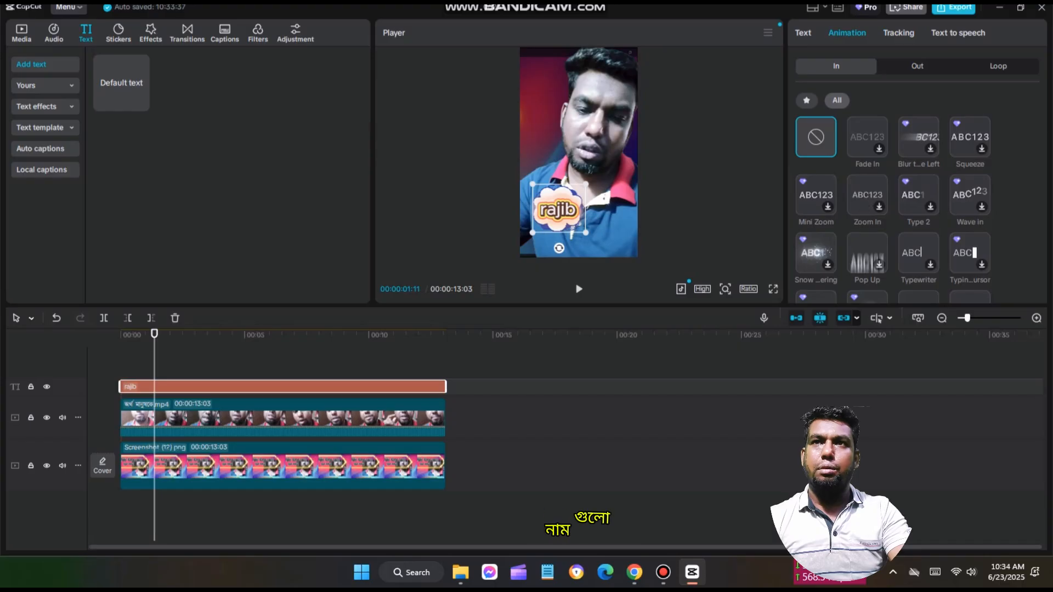
pyautogui.click(867, 195)
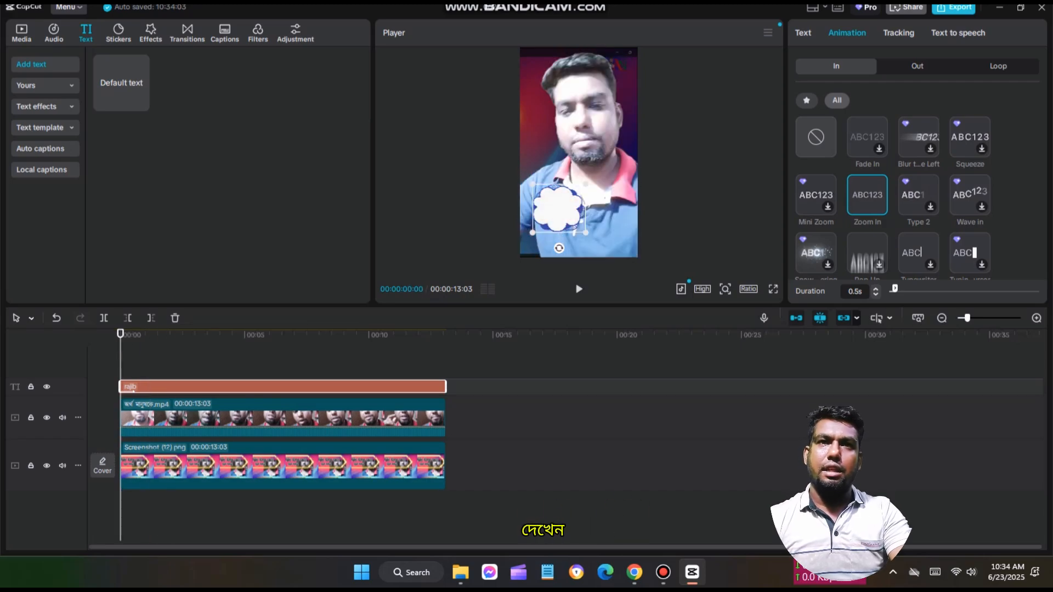
pyautogui.moveTo(894, 288); pyautogui.dragTo(976, 288)
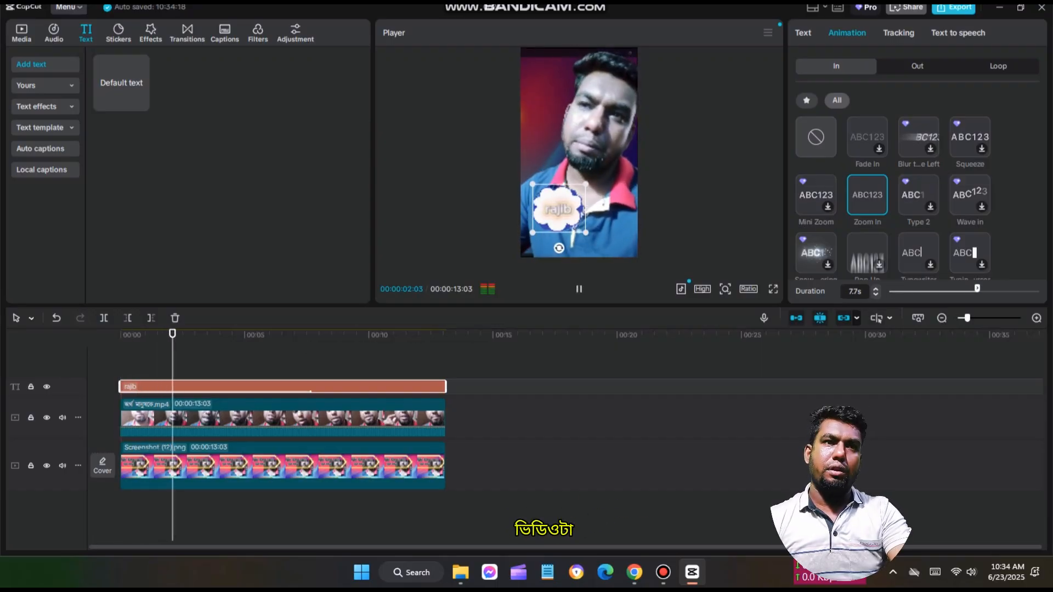
pyautogui.press('space')
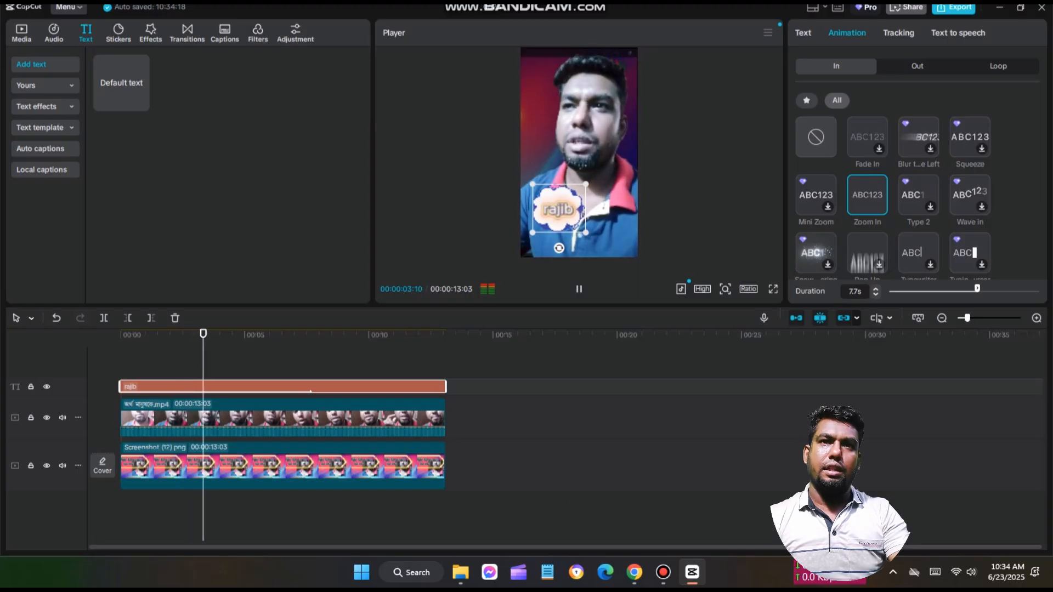
pyautogui.press('space')
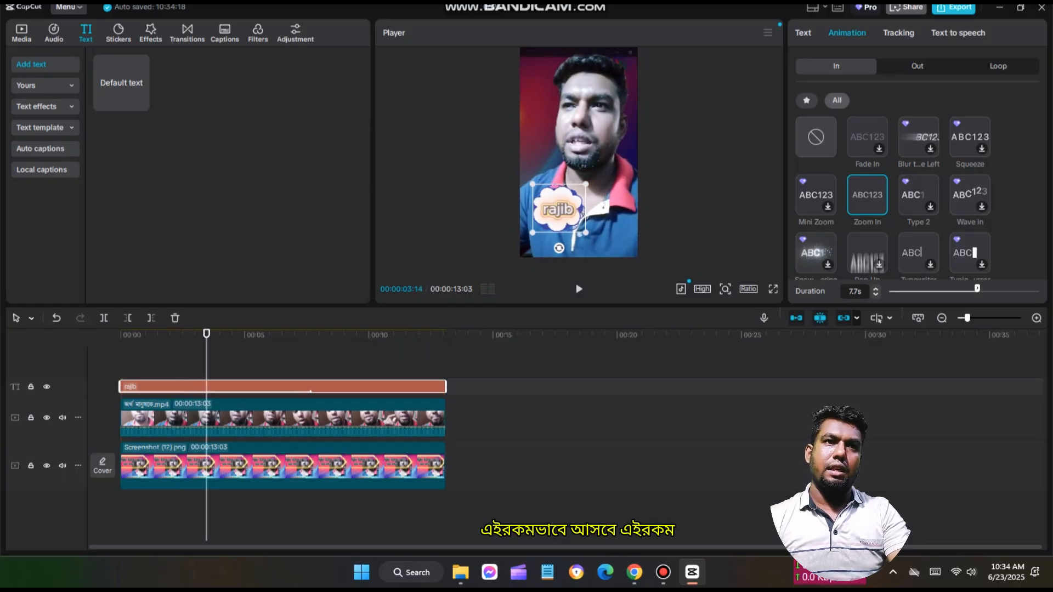
pyautogui.press('space')
pyautogui.press('space')
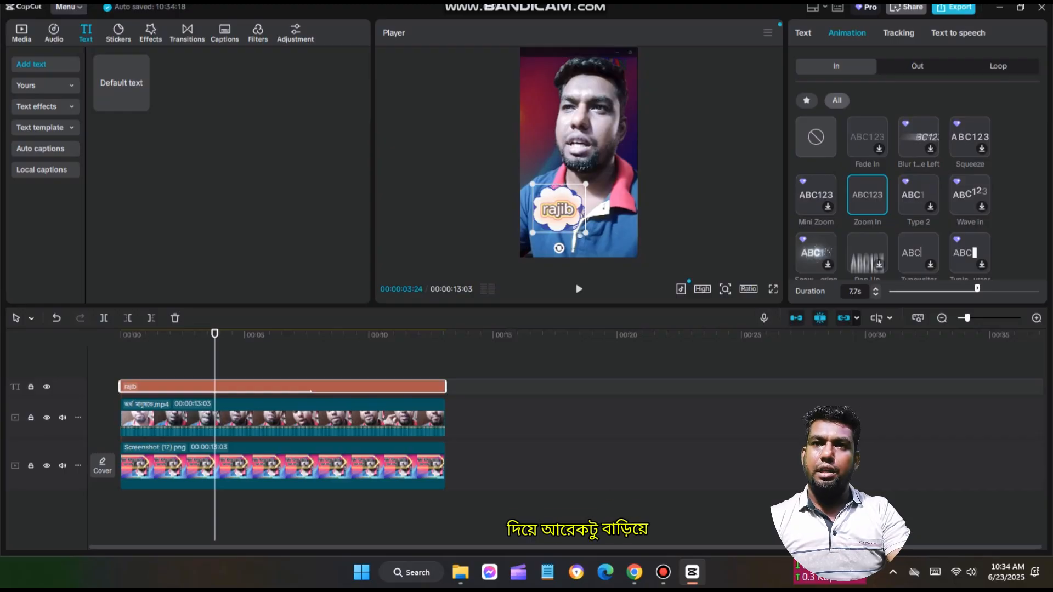
pyautogui.moveTo(214, 333); pyautogui.dragTo(252, 333)
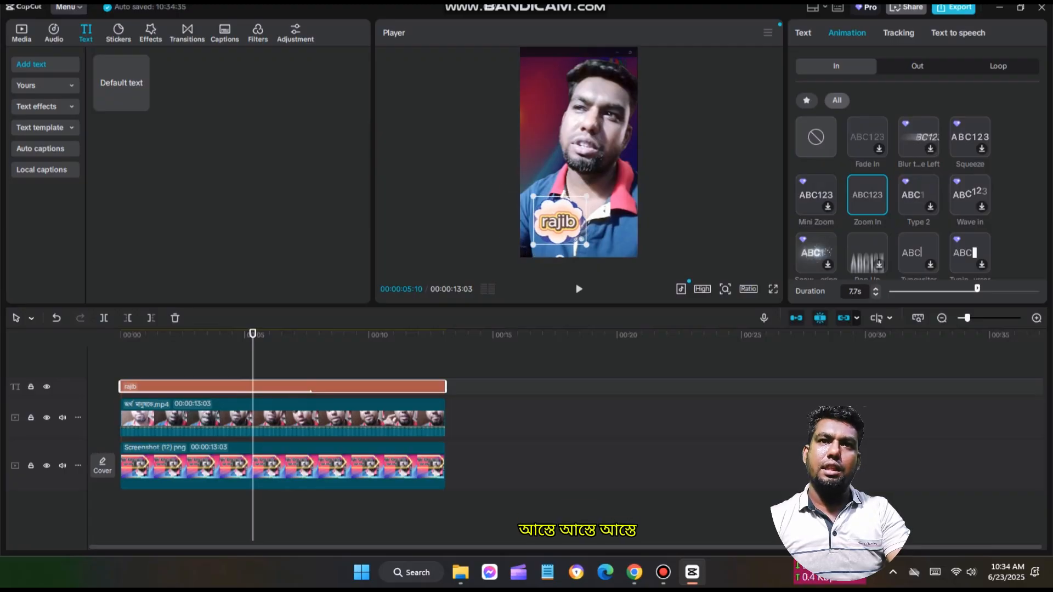
# Step: Apply the Wave loop animation to the name text and preview it from the start of the clip
pyautogui.click(917, 66)
pyautogui.click(997, 66)
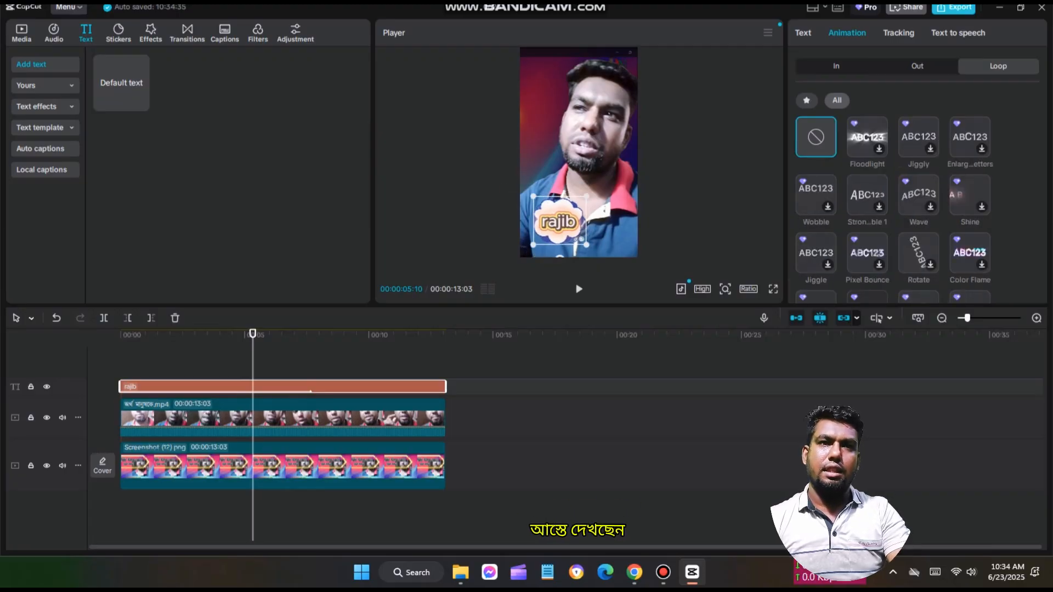
pyautogui.scroll(-5, 916, 208)
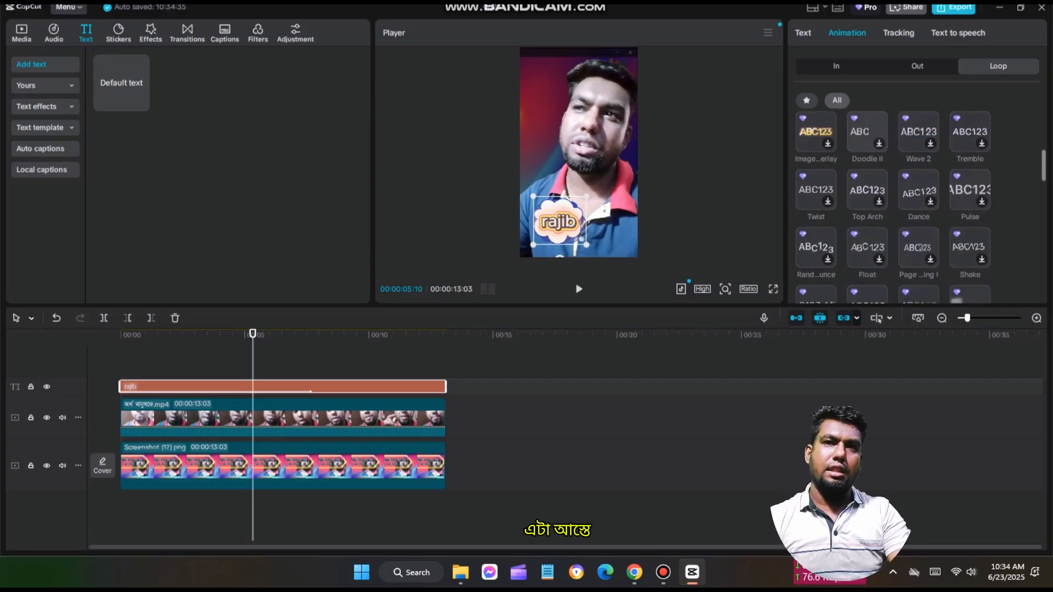
pyautogui.scroll(5, 893, 208)
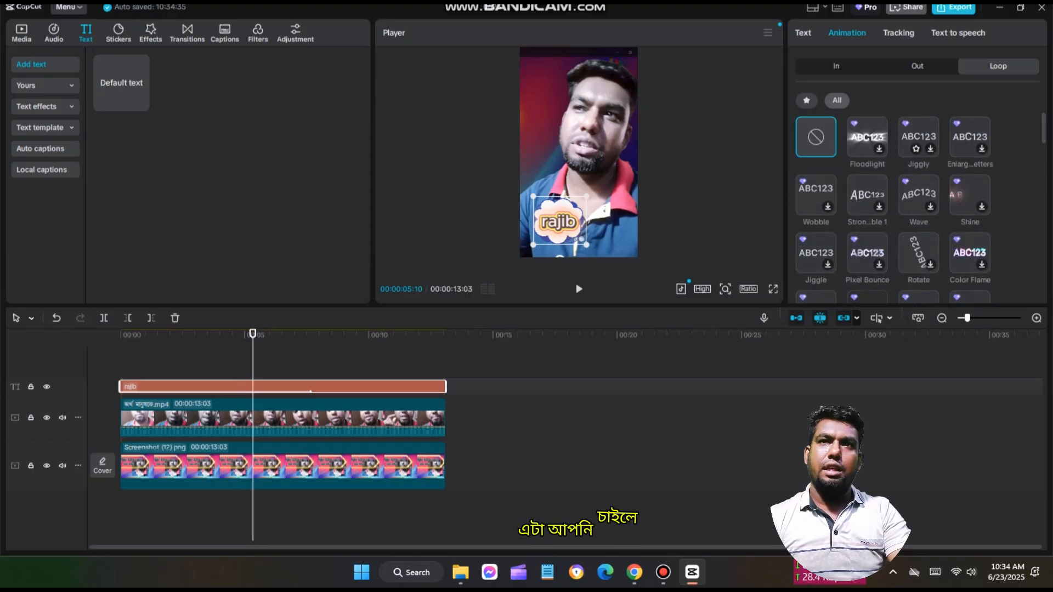
pyautogui.click(919, 195)
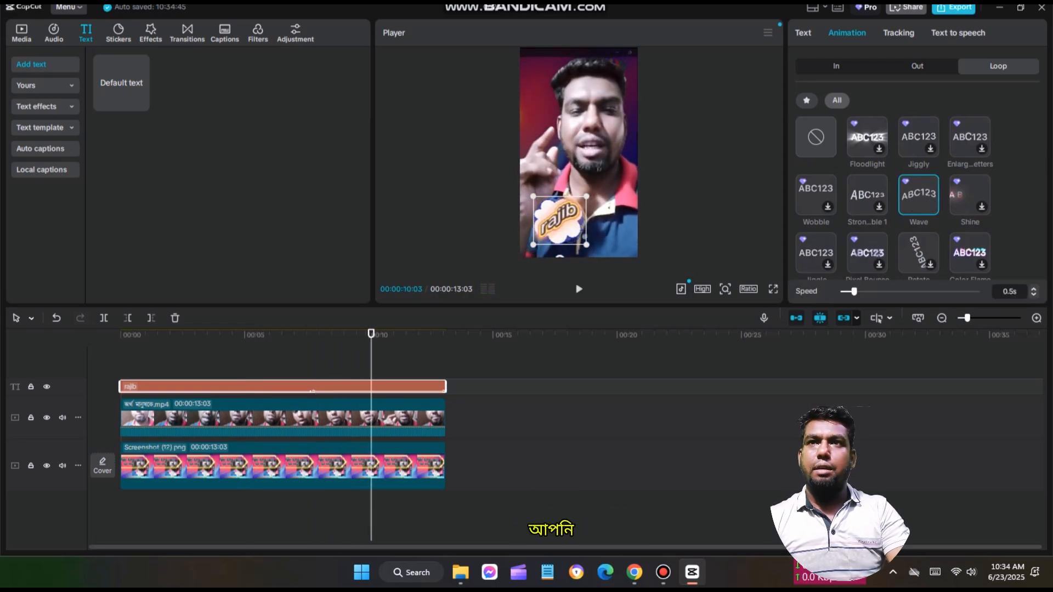
pyautogui.moveTo(371, 334); pyautogui.dragTo(120, 334)
pyautogui.press('space')
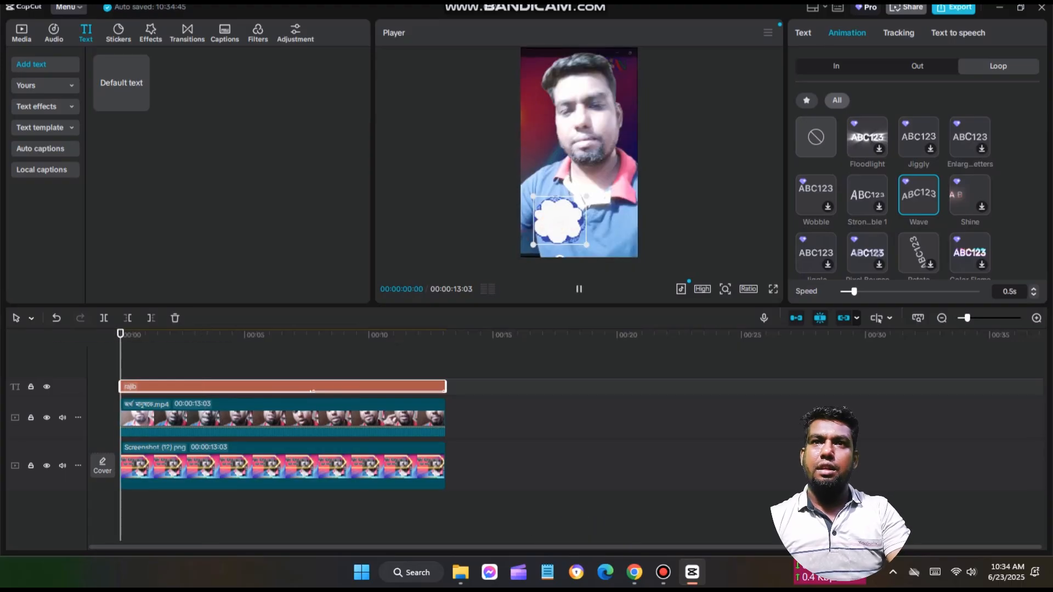
pyautogui.press('space')
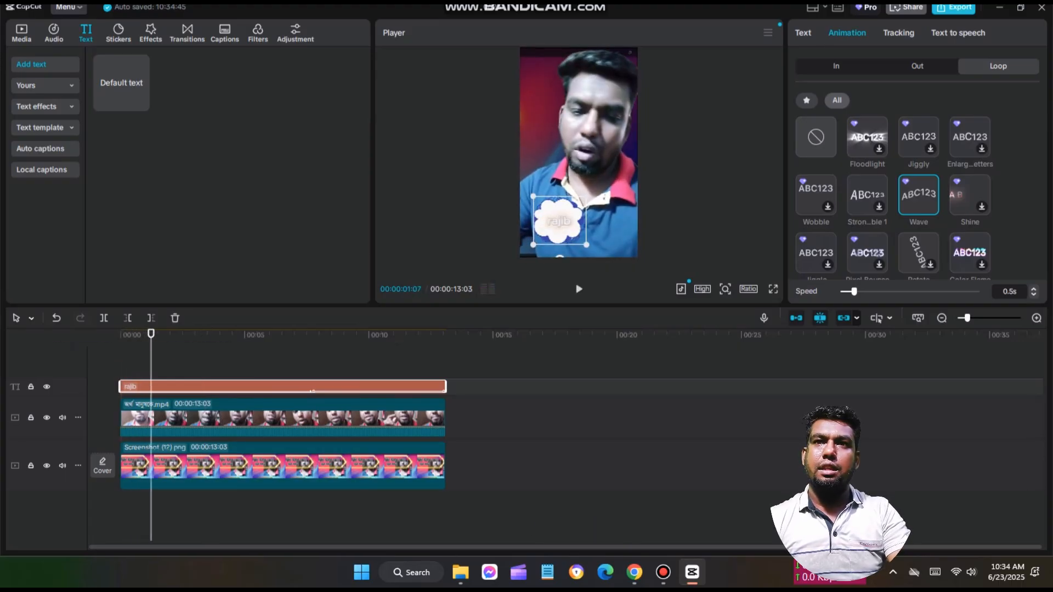
pyautogui.moveTo(151, 334); pyautogui.dragTo(196, 334)
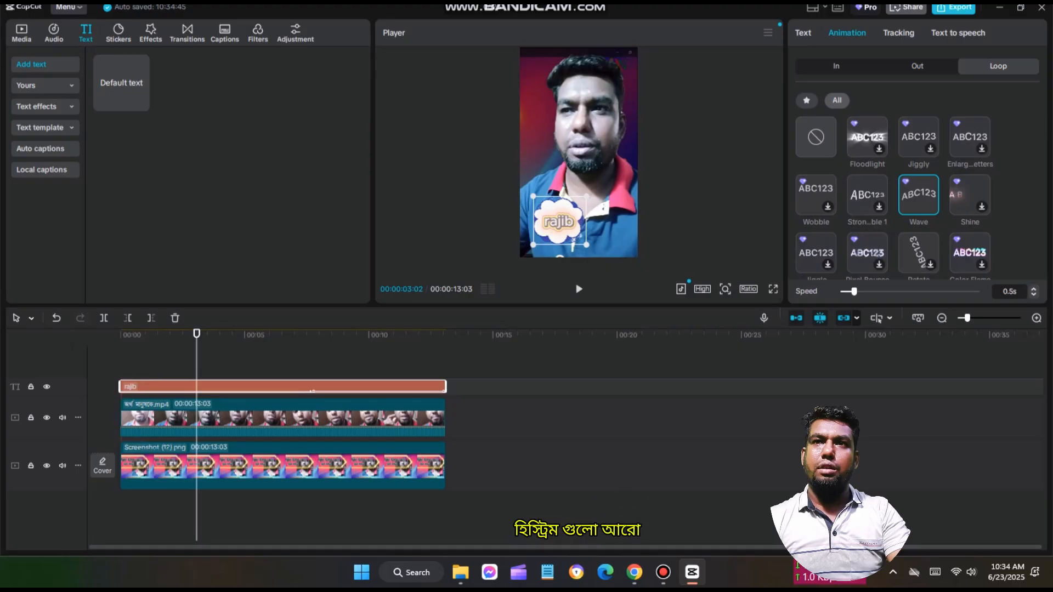
# Step: Set the Wave loop animation's speed to 3.2s and preview the second half of the clip
pyautogui.moveTo(853, 292); pyautogui.dragTo(923, 292)
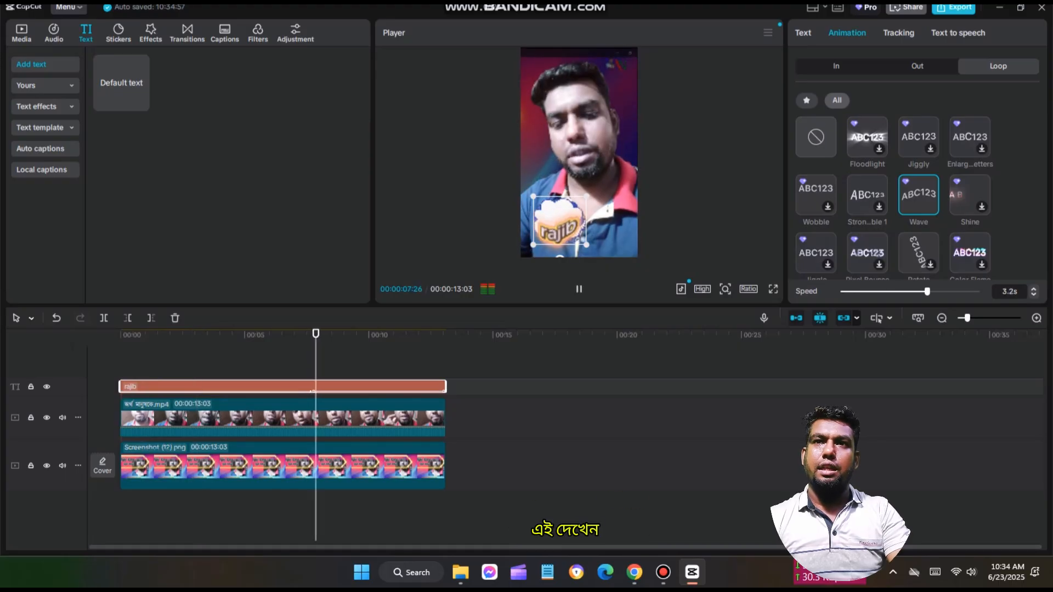
pyautogui.press('space')
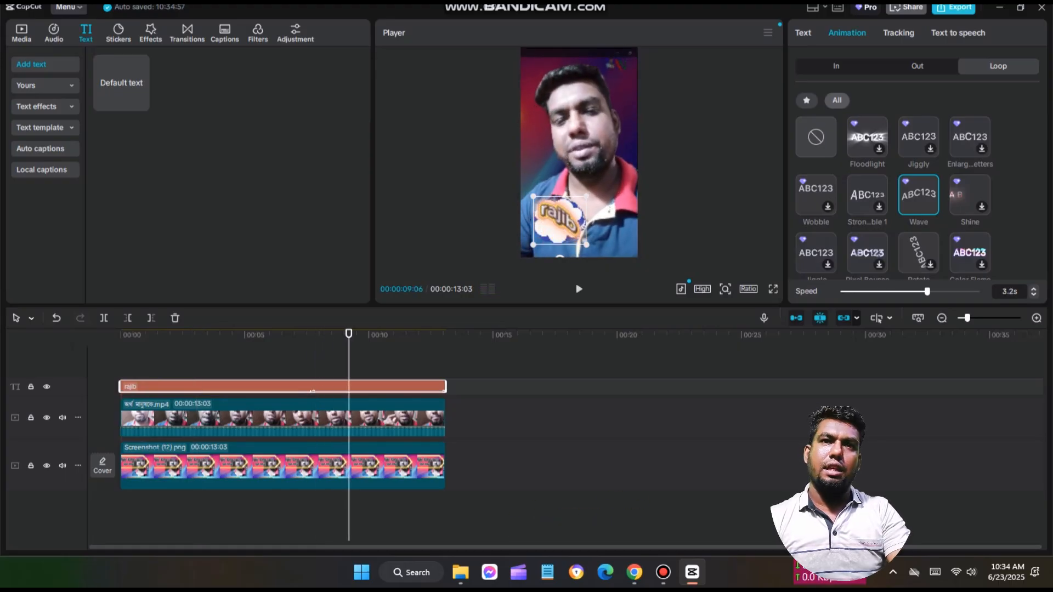
pyautogui.moveTo(348, 333); pyautogui.dragTo(384, 334)
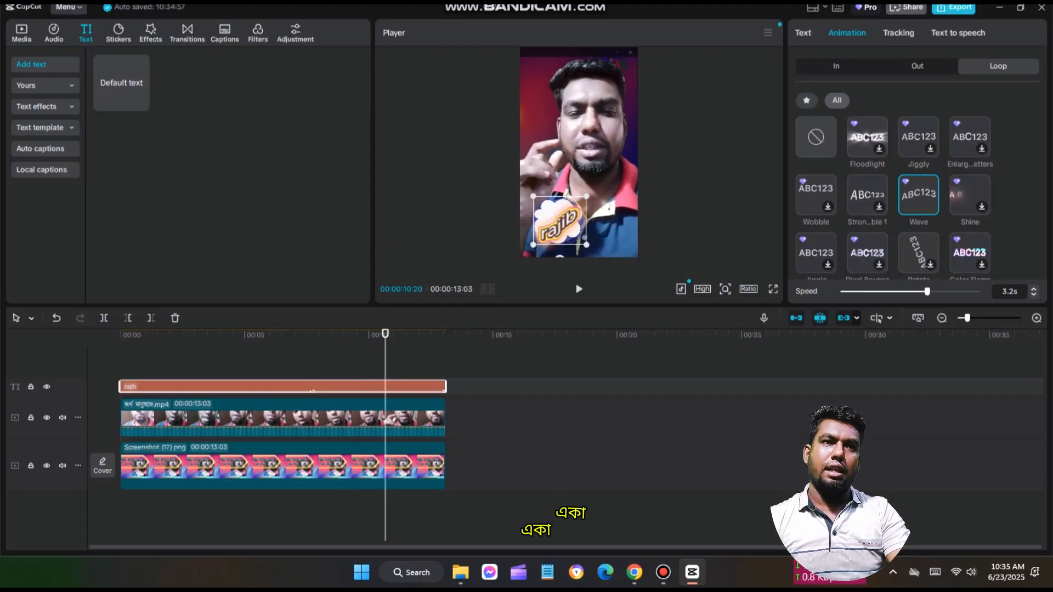
# Step: Open the tracking options for the name text
pyautogui.click(898, 32)
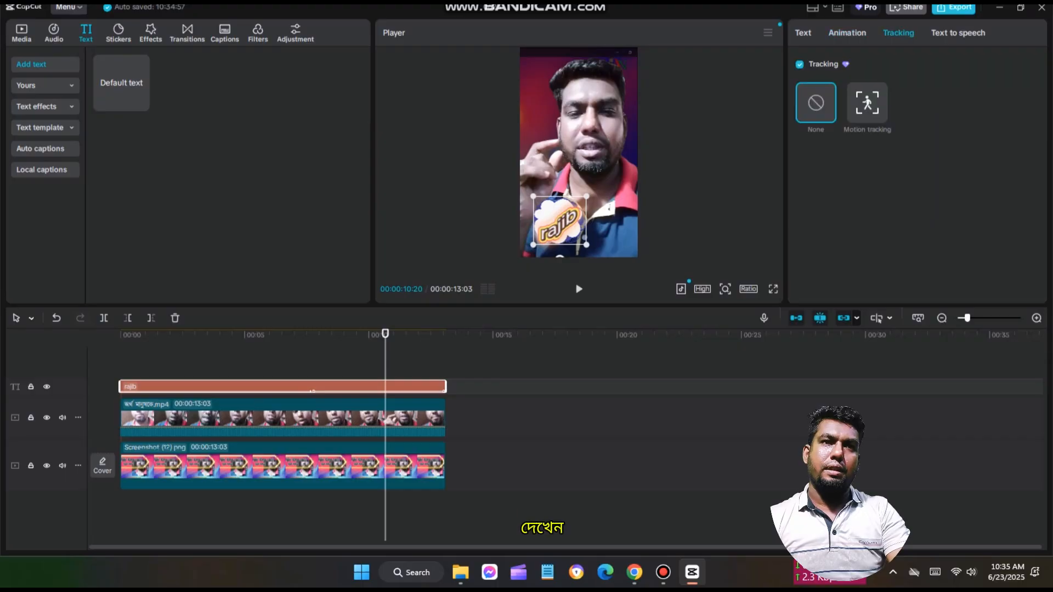